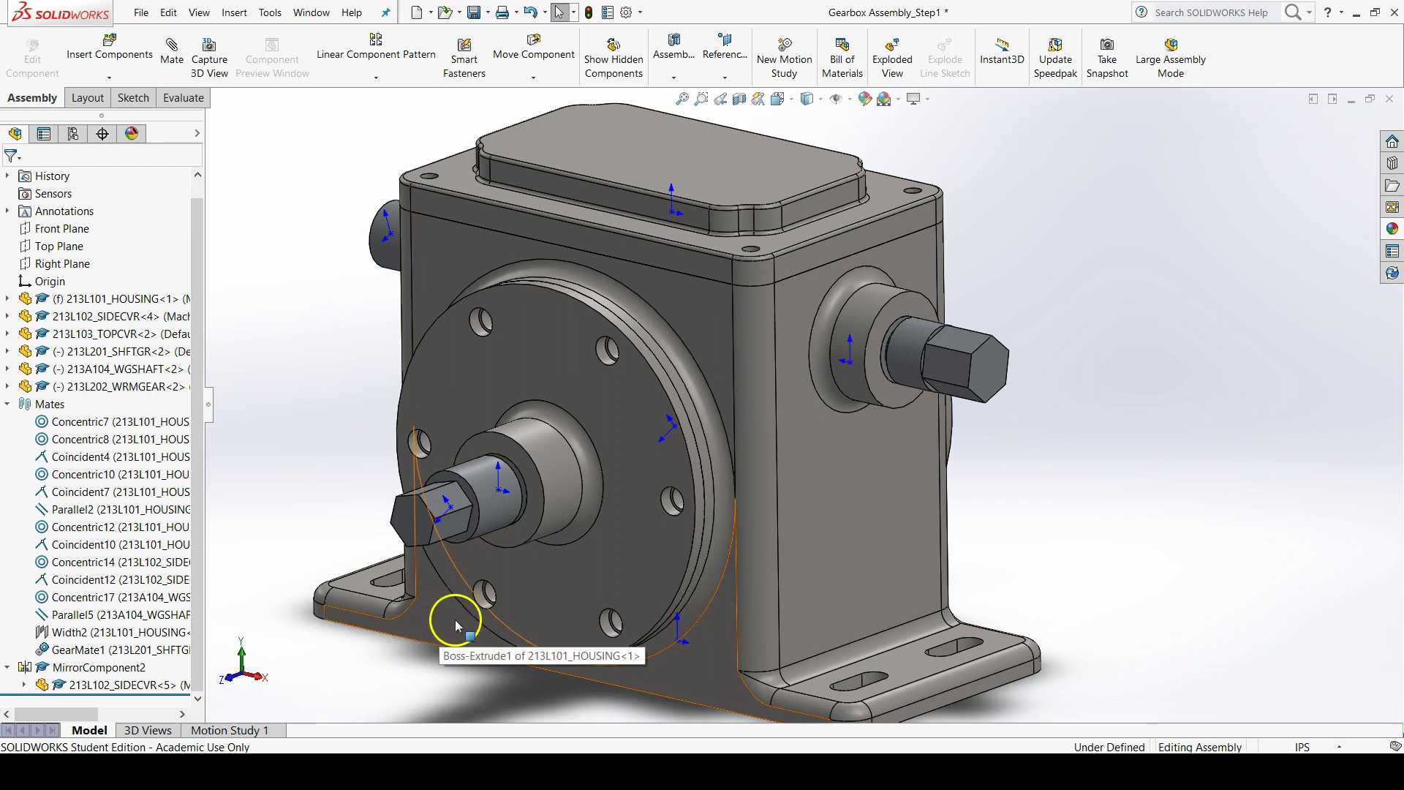
# - Make the gearbox housing transparent and isolate the worm shaft together with the worm gear
pyautogui.rightClick(714, 349)
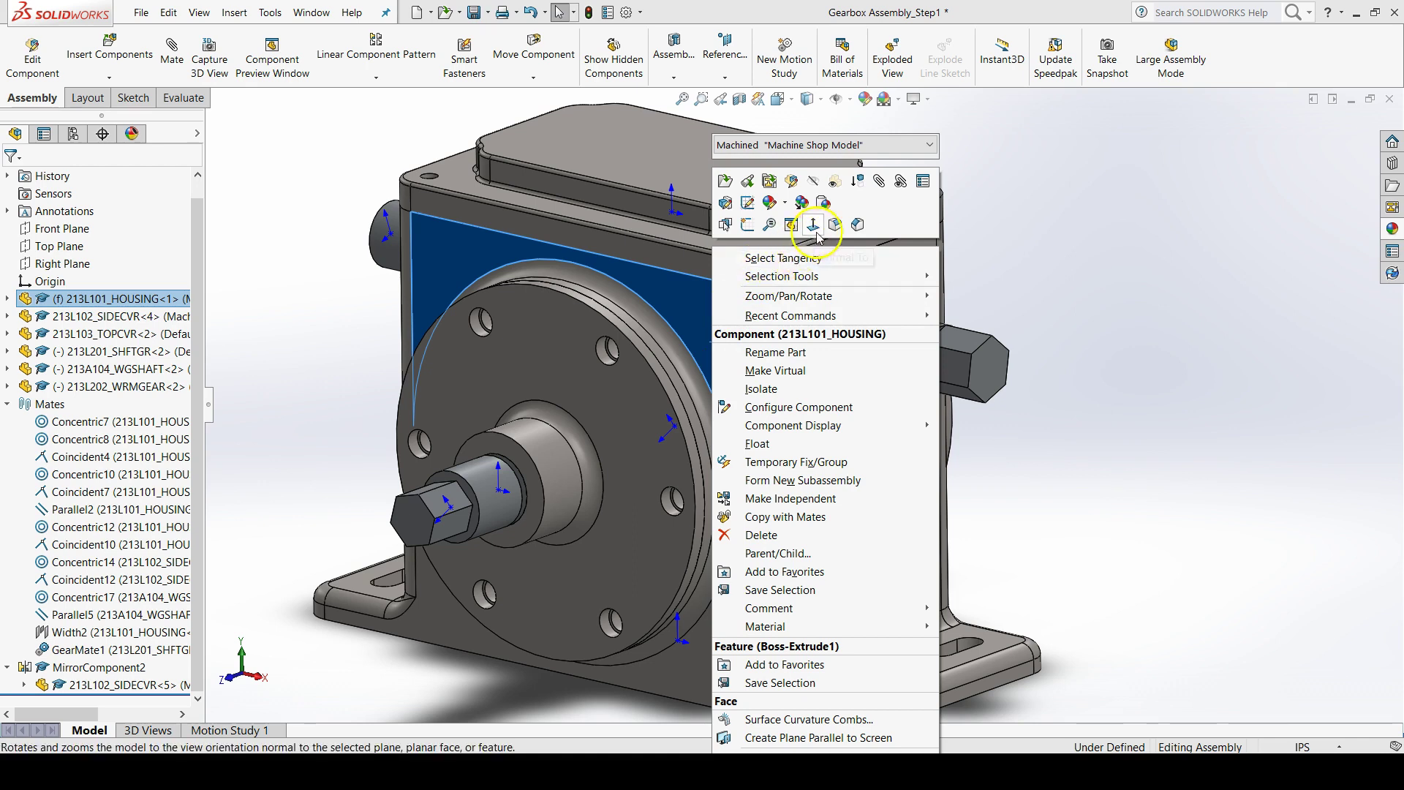
pyautogui.click(834, 182)
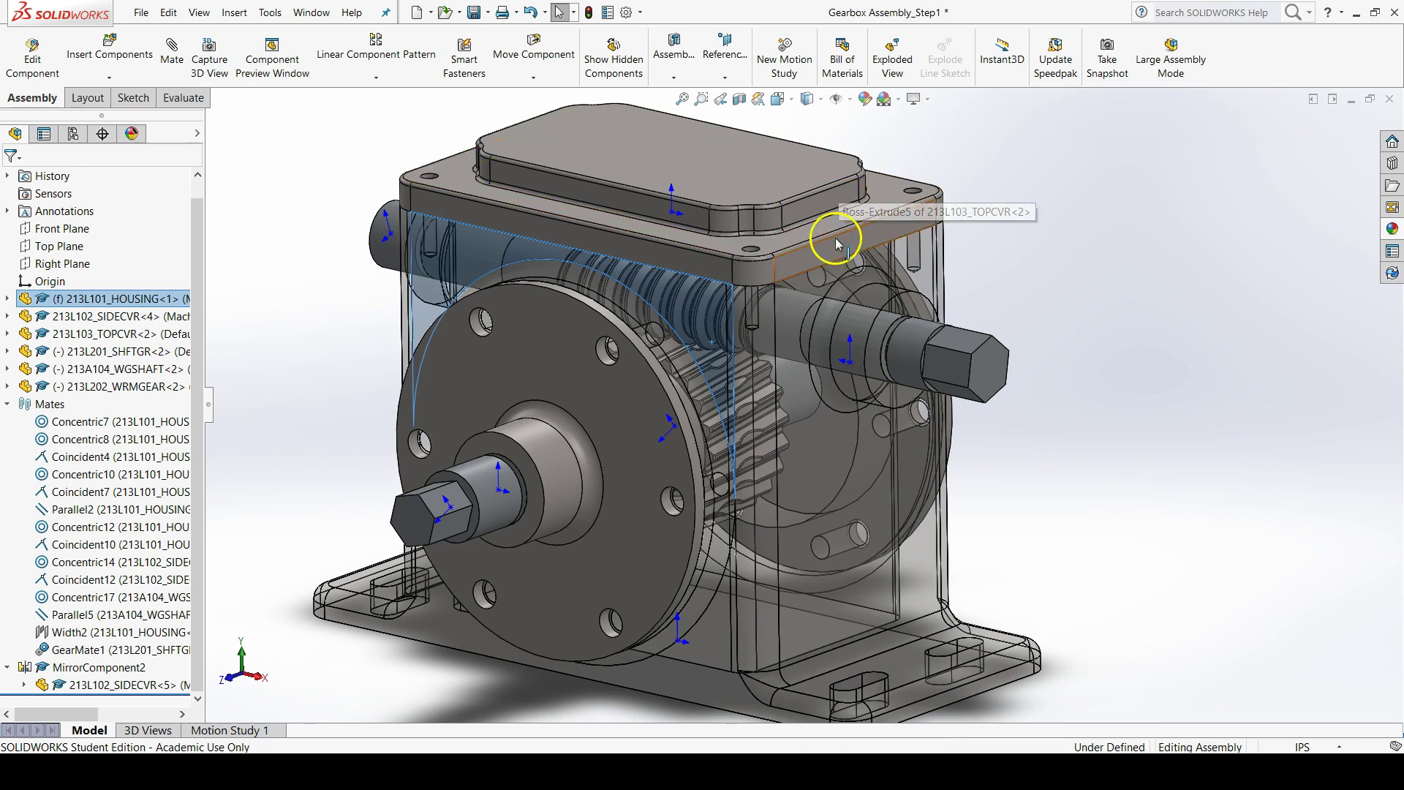
pyautogui.scroll(-3, 781, 321)
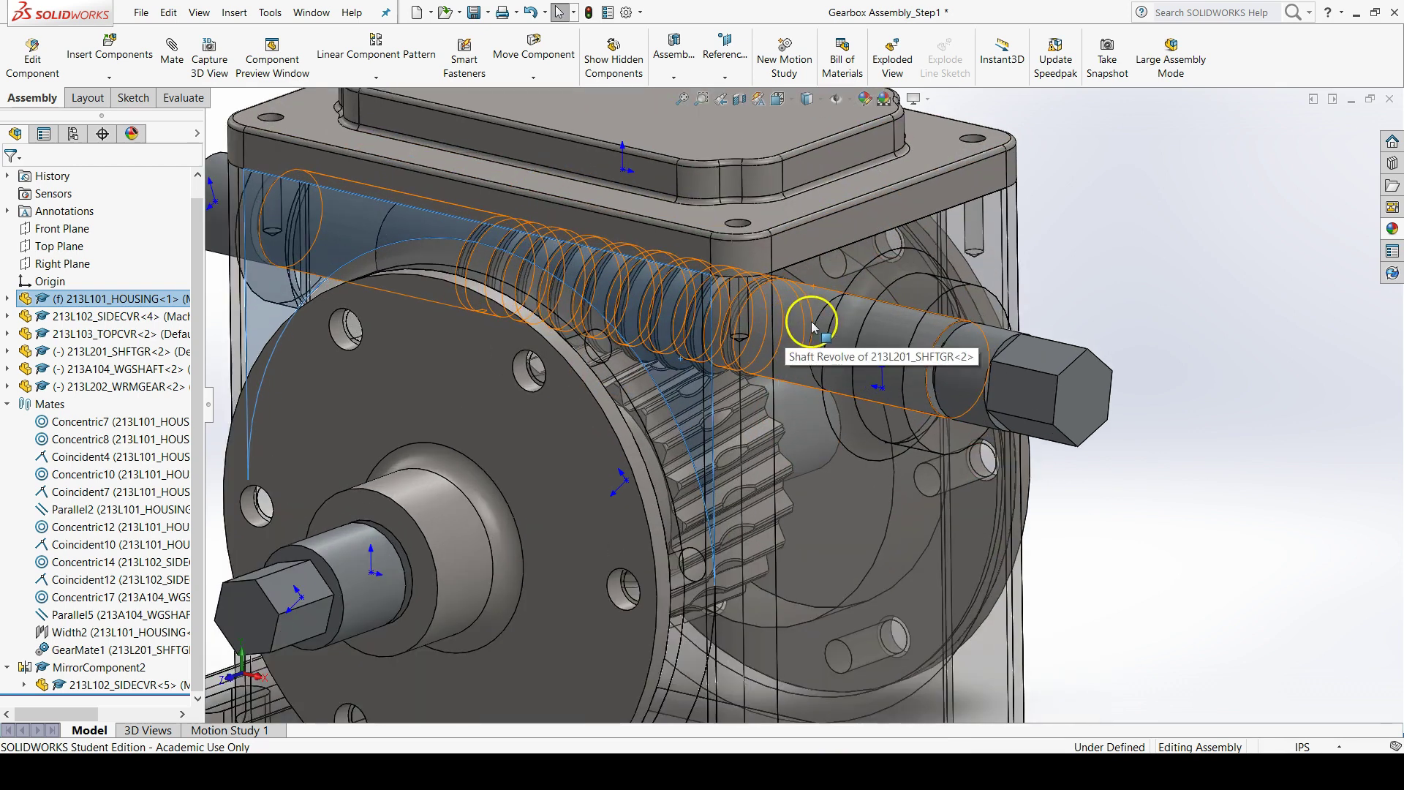
pyautogui.click(814, 326)
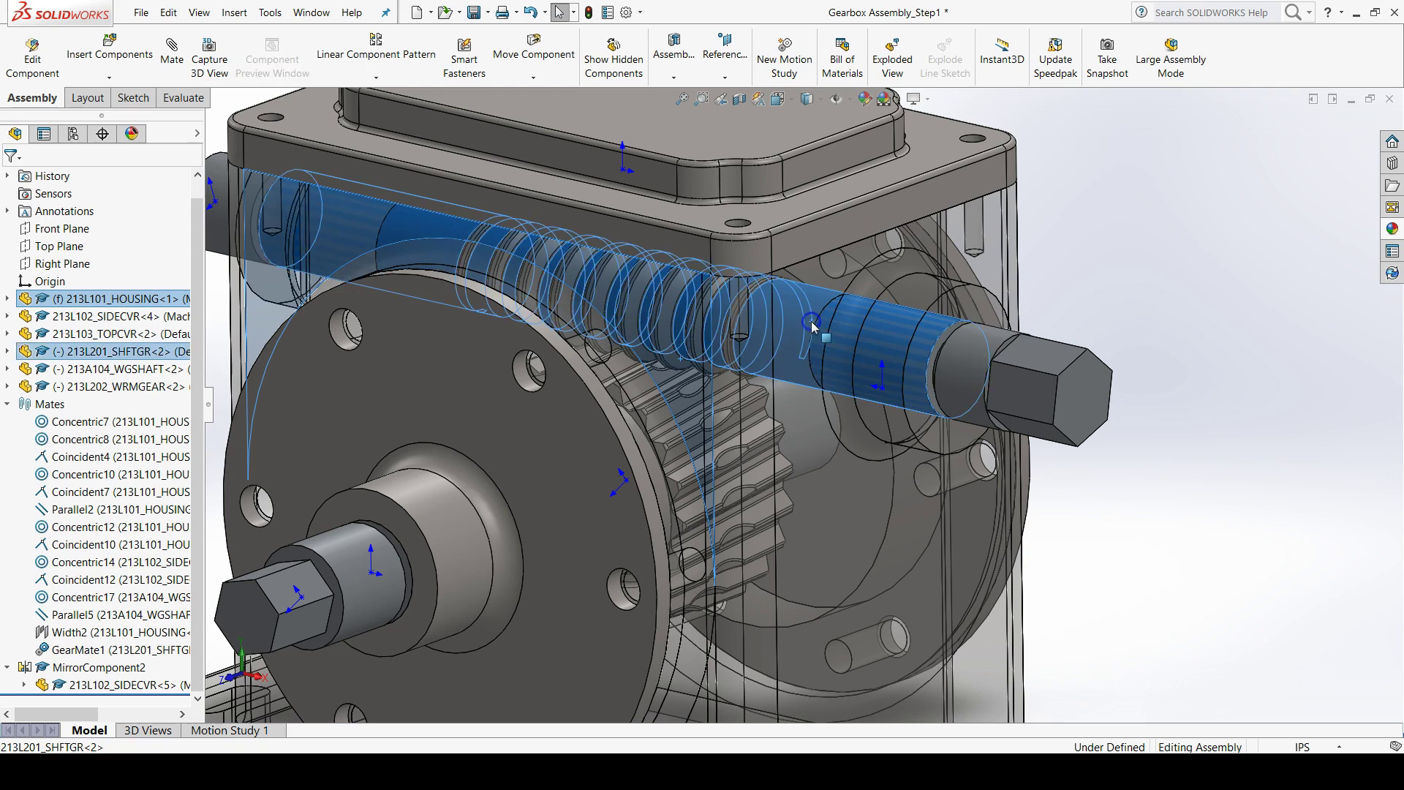
pyautogui.keyDown('ctrl'); pyautogui.click(660, 419); pyautogui.keyUp('ctrl')
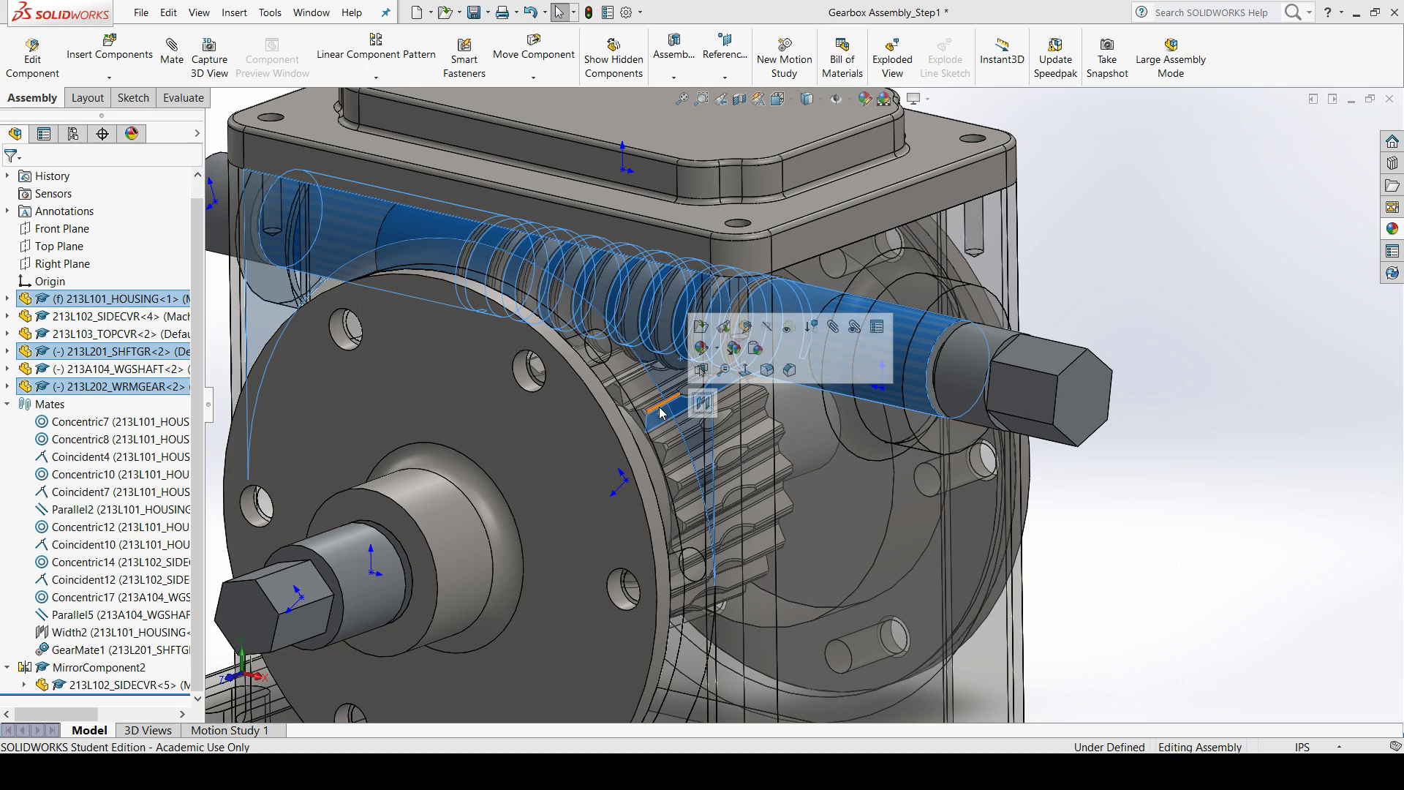
pyautogui.rightClick(660, 413)
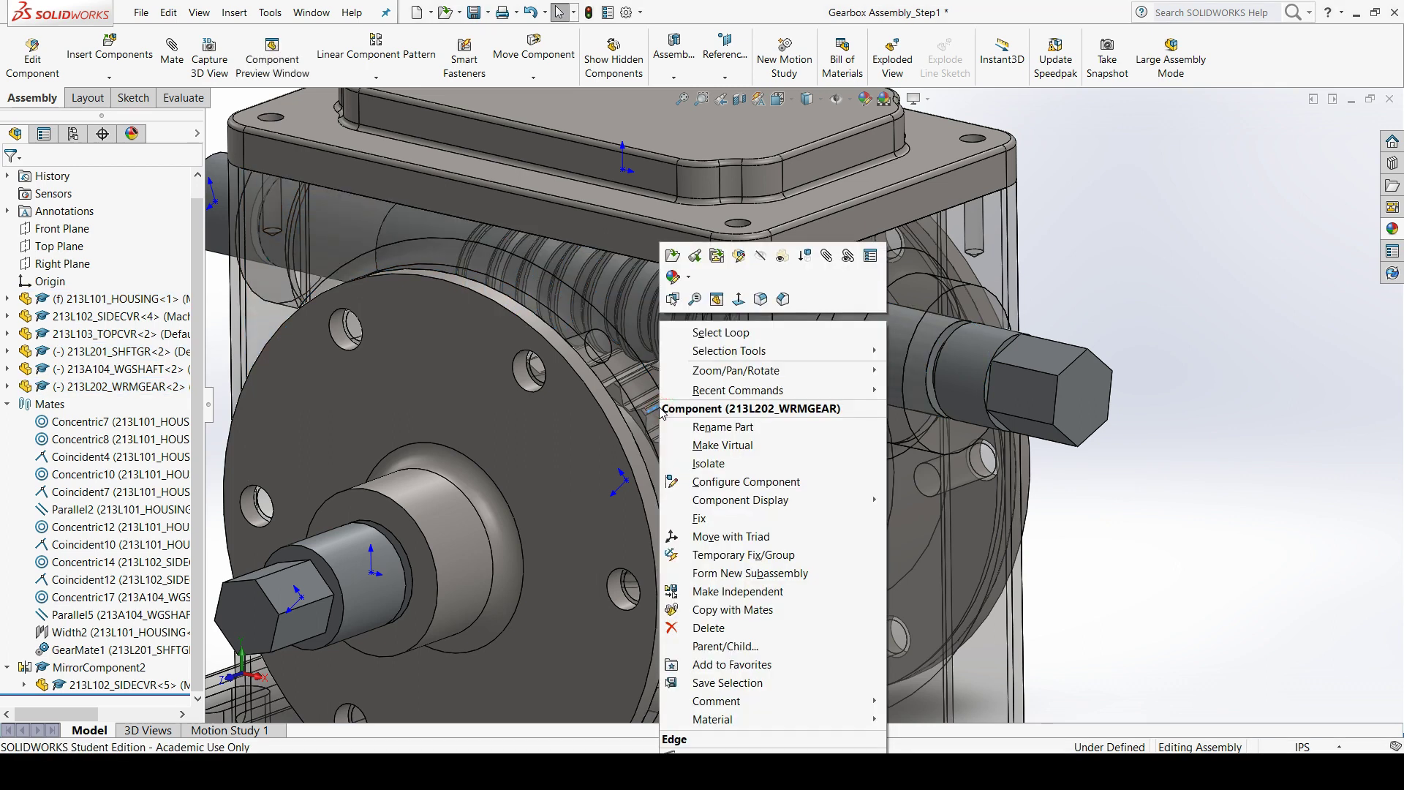
pyautogui.click(655, 420)
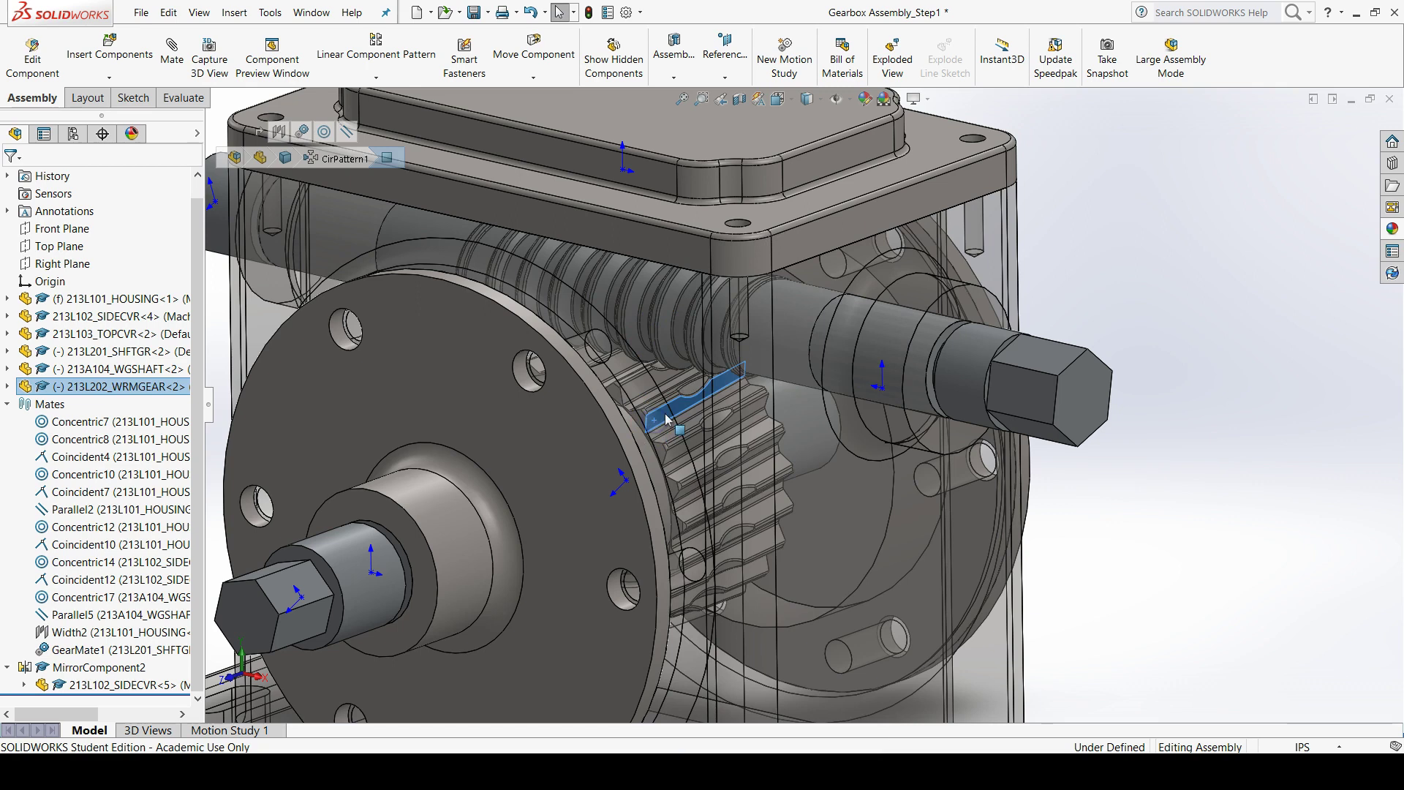
pyautogui.keyDown('ctrl'); pyautogui.click(786, 335); pyautogui.keyUp('ctrl')
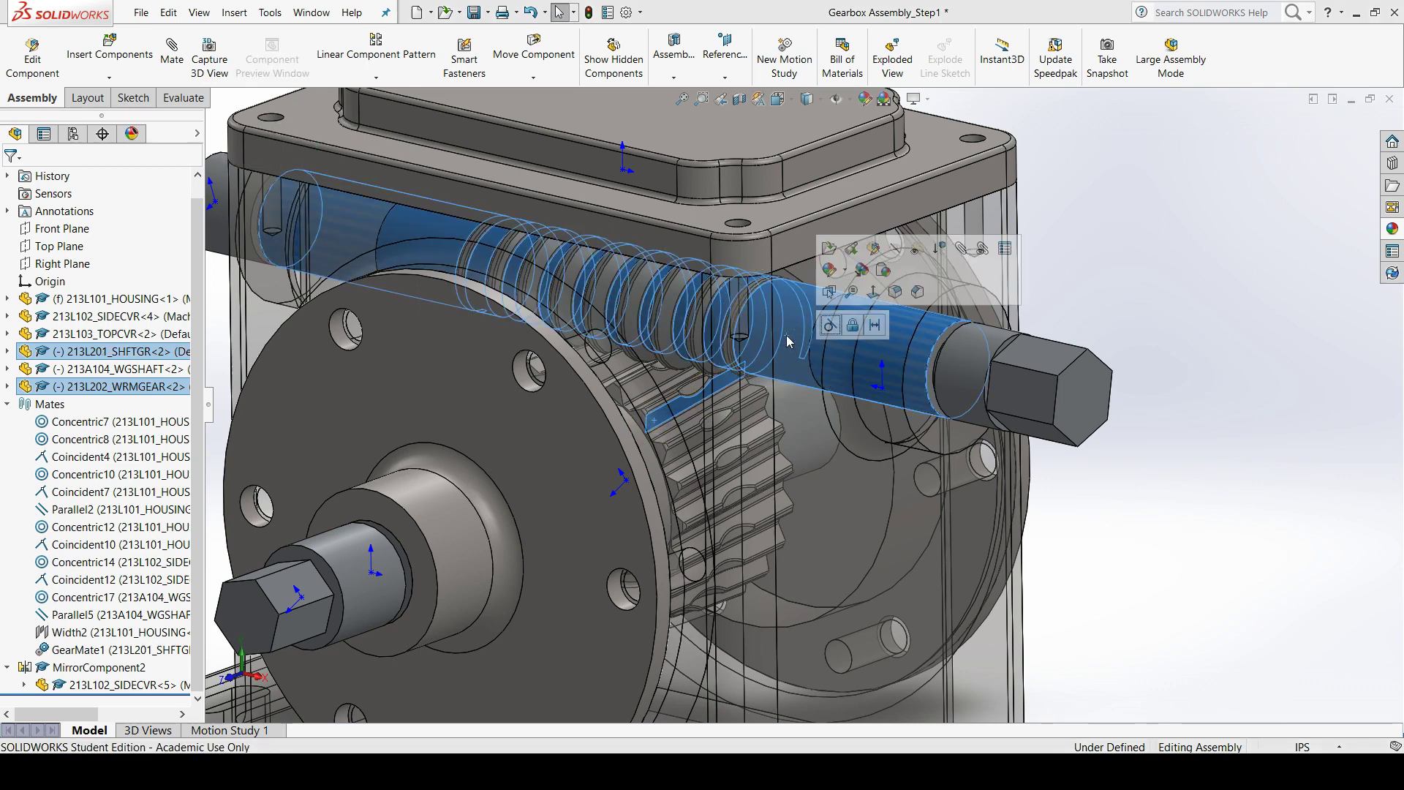
pyautogui.rightClick(787, 340)
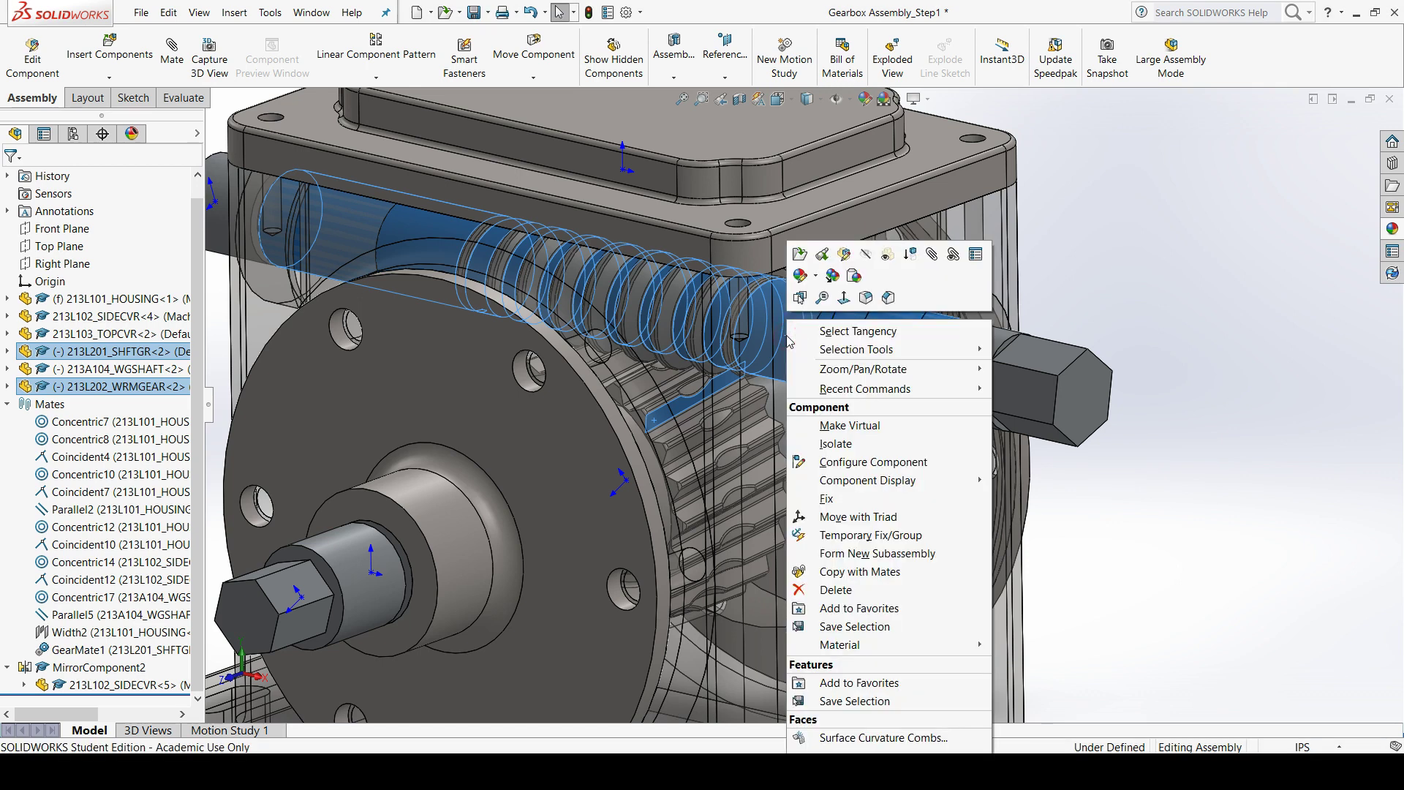
pyautogui.click(835, 444)
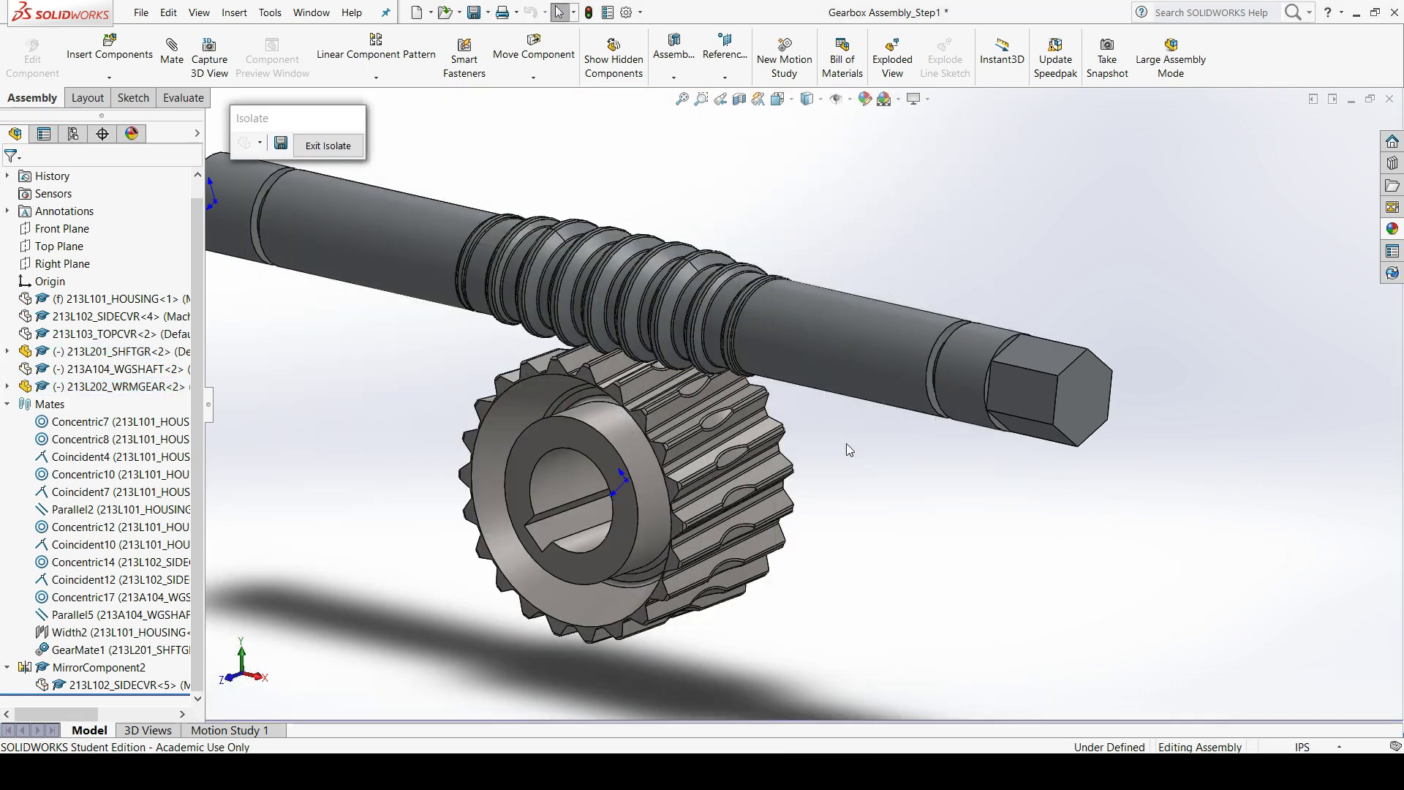
# - Turn the worm gear against the worm shaft to examine how the teeth and threads mesh
pyautogui.scroll(-2, 578, 359)
pyautogui.scroll(-2, 593, 370)
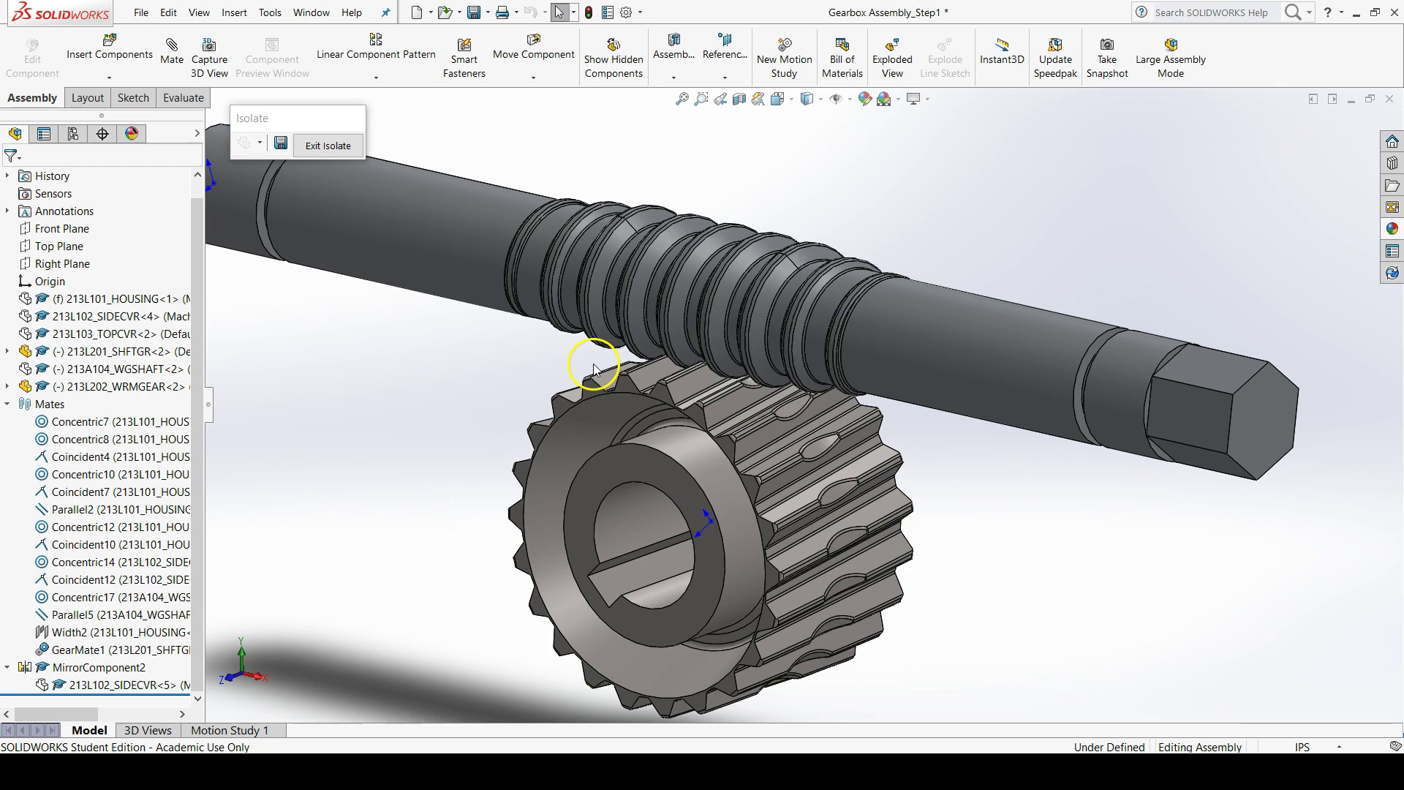
pyautogui.scroll(-2, 672, 343)
pyautogui.scroll(-1, 741, 422)
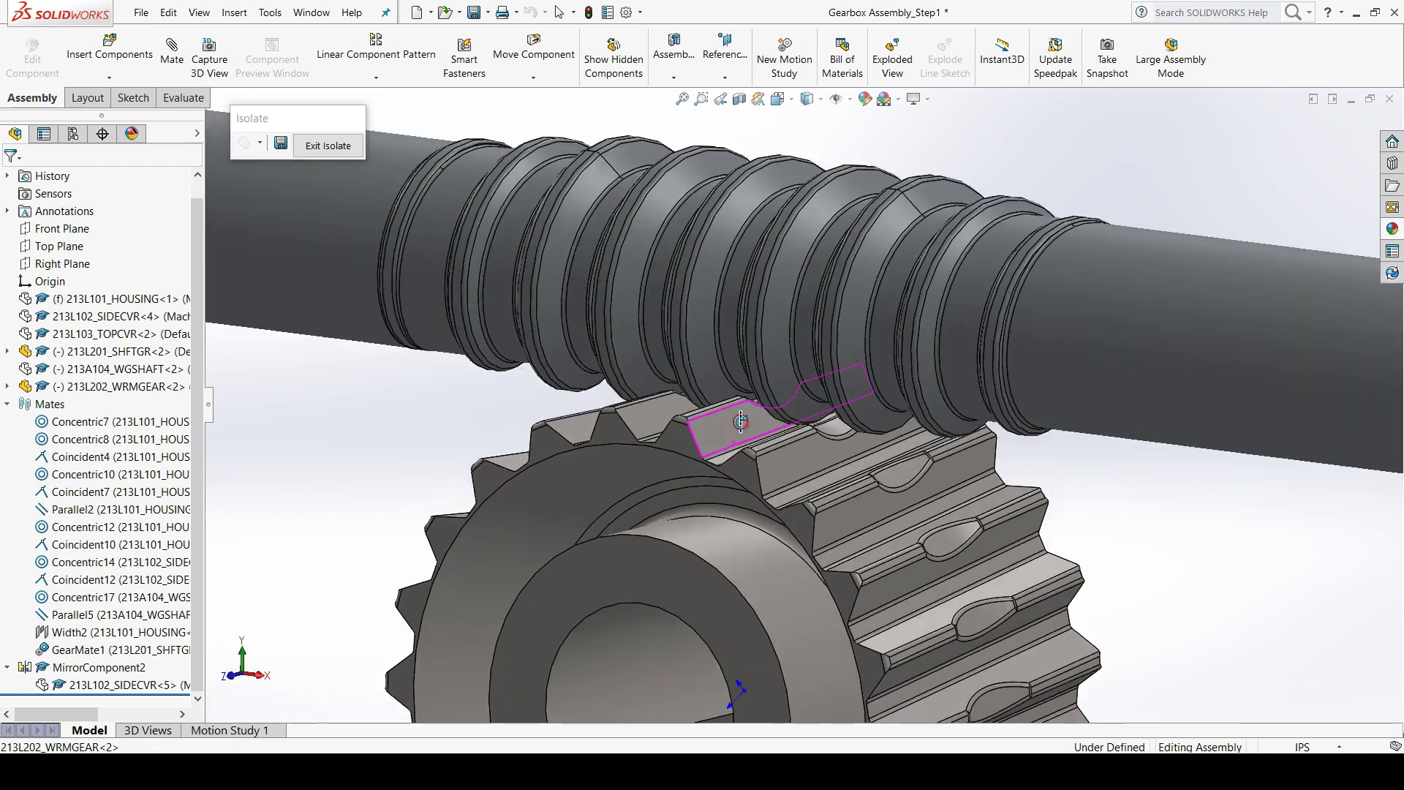
pyautogui.moveTo(741, 422); pyautogui.dragTo(790, 391, button='middle')
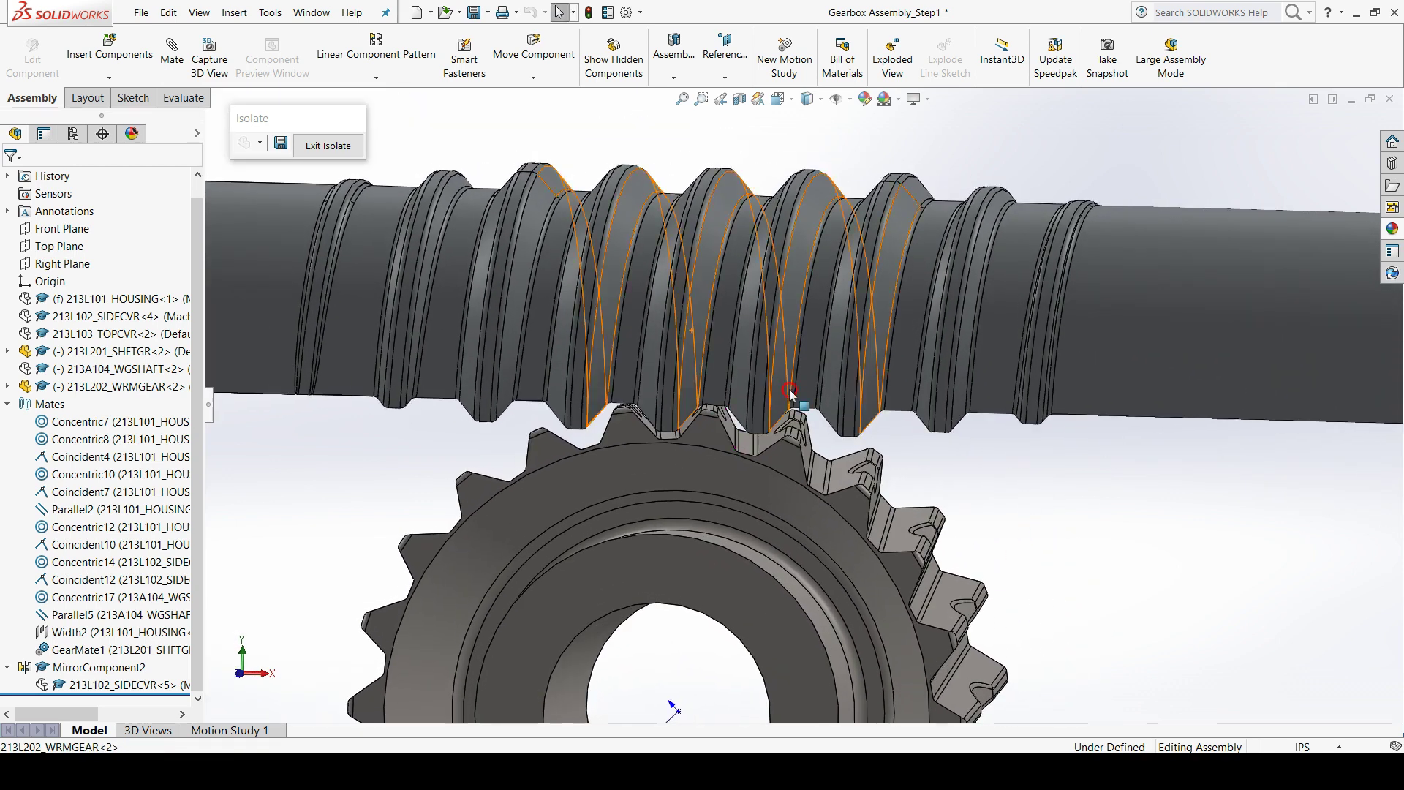
pyautogui.scroll(-4, 735, 428)
pyautogui.click(698, 427)
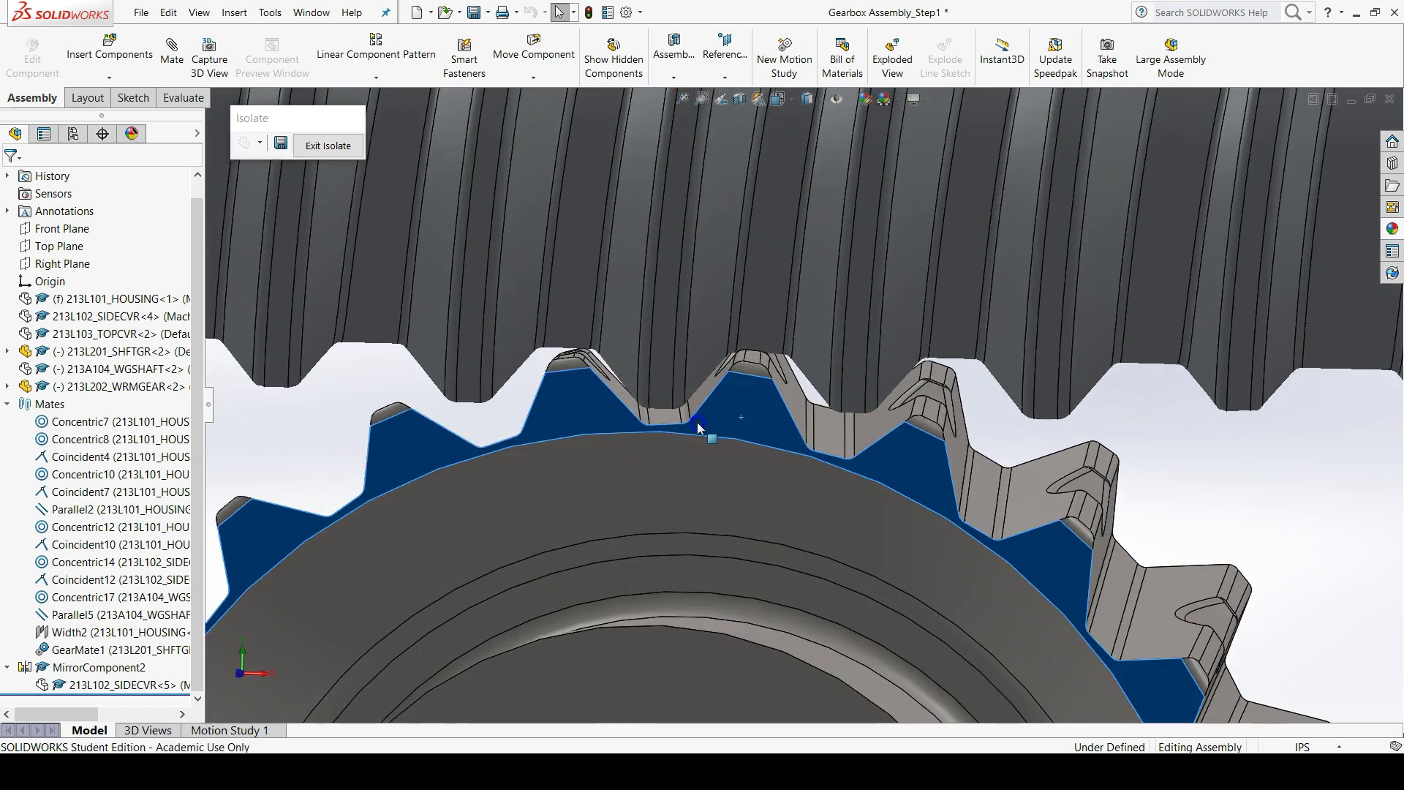
pyautogui.moveTo(698, 427); pyautogui.dragTo(575, 457)
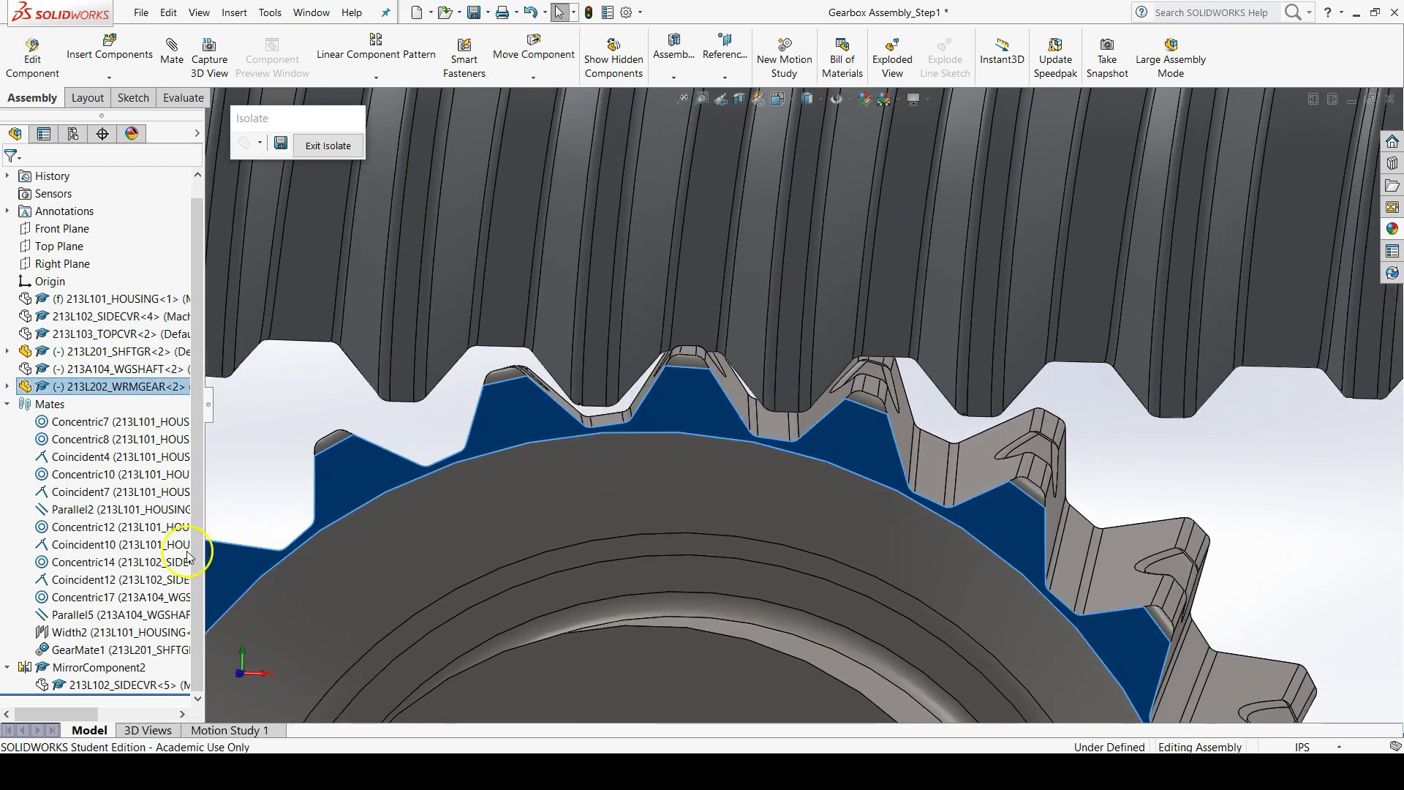
# - Delete the existing gear mate, GearMate1, from the assembly's mates
pyautogui.rightClick(86, 649)
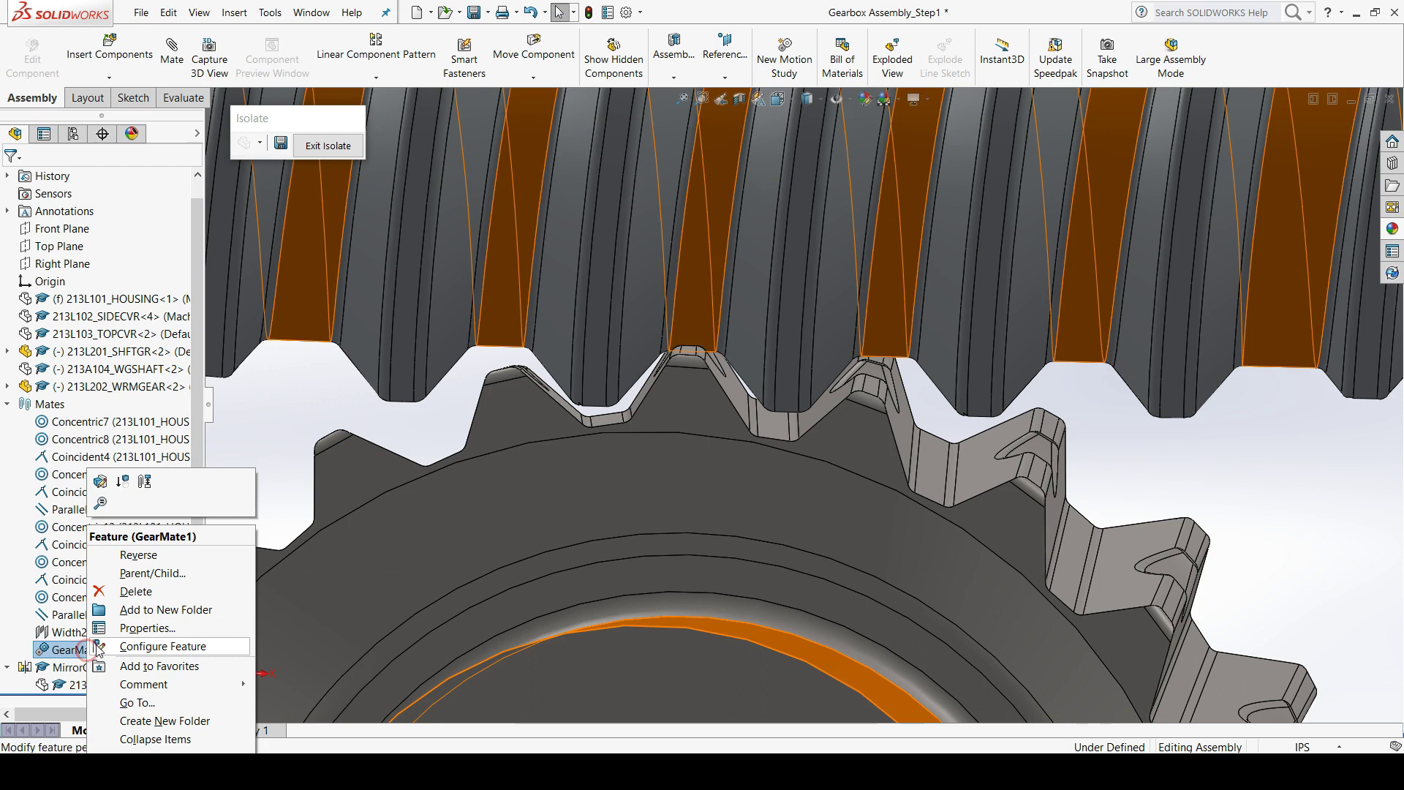
pyautogui.click(139, 592)
pyautogui.click(808, 291)
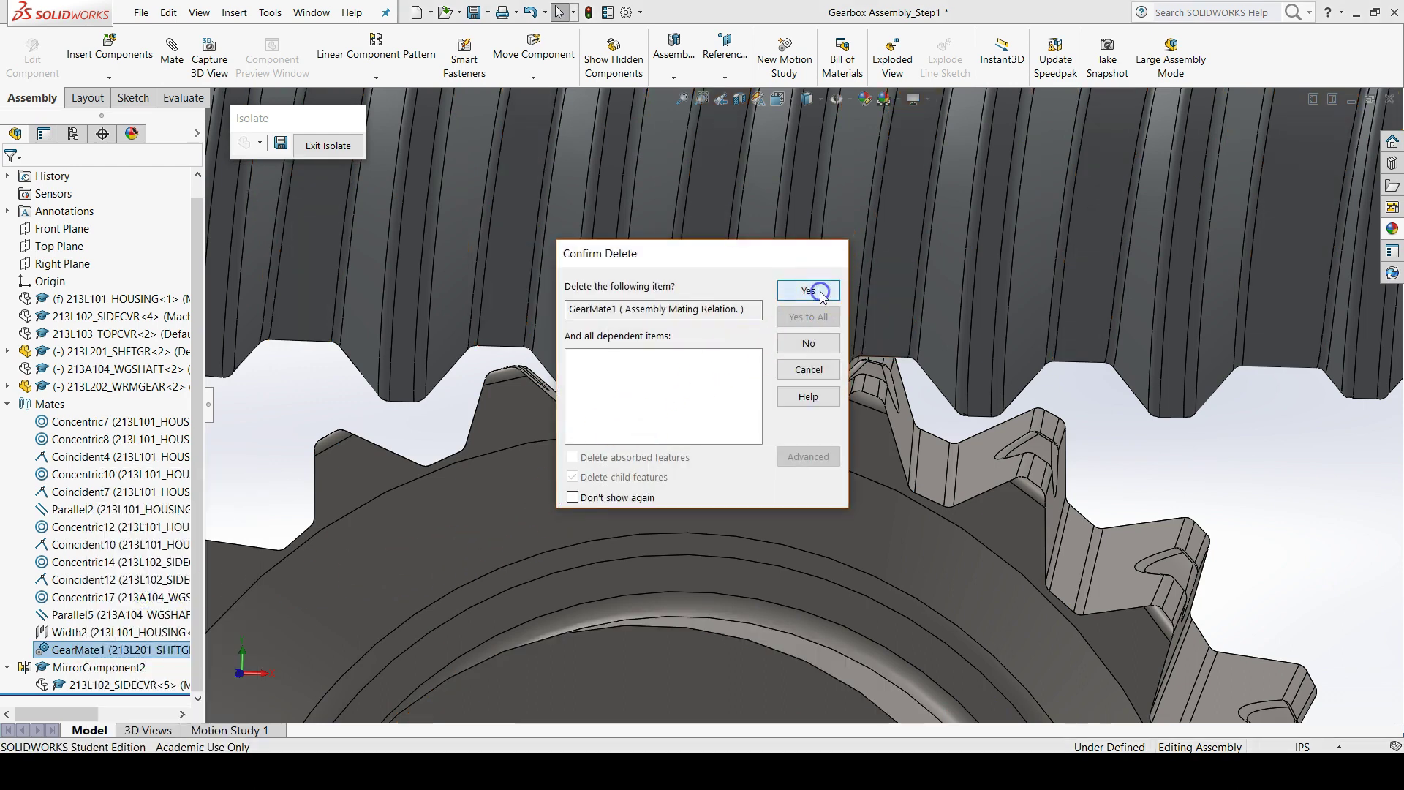
# - Rotate the worm gear by hand until its teeth sit between the worm threads without overlapping, and clear the selection
pyautogui.click(712, 430)
pyautogui.moveTo(713, 430); pyautogui.dragTo(742, 405)
pyautogui.scroll(-3, 807, 337)
pyautogui.moveTo(778, 427); pyautogui.dragTo(661, 496, button='middle')
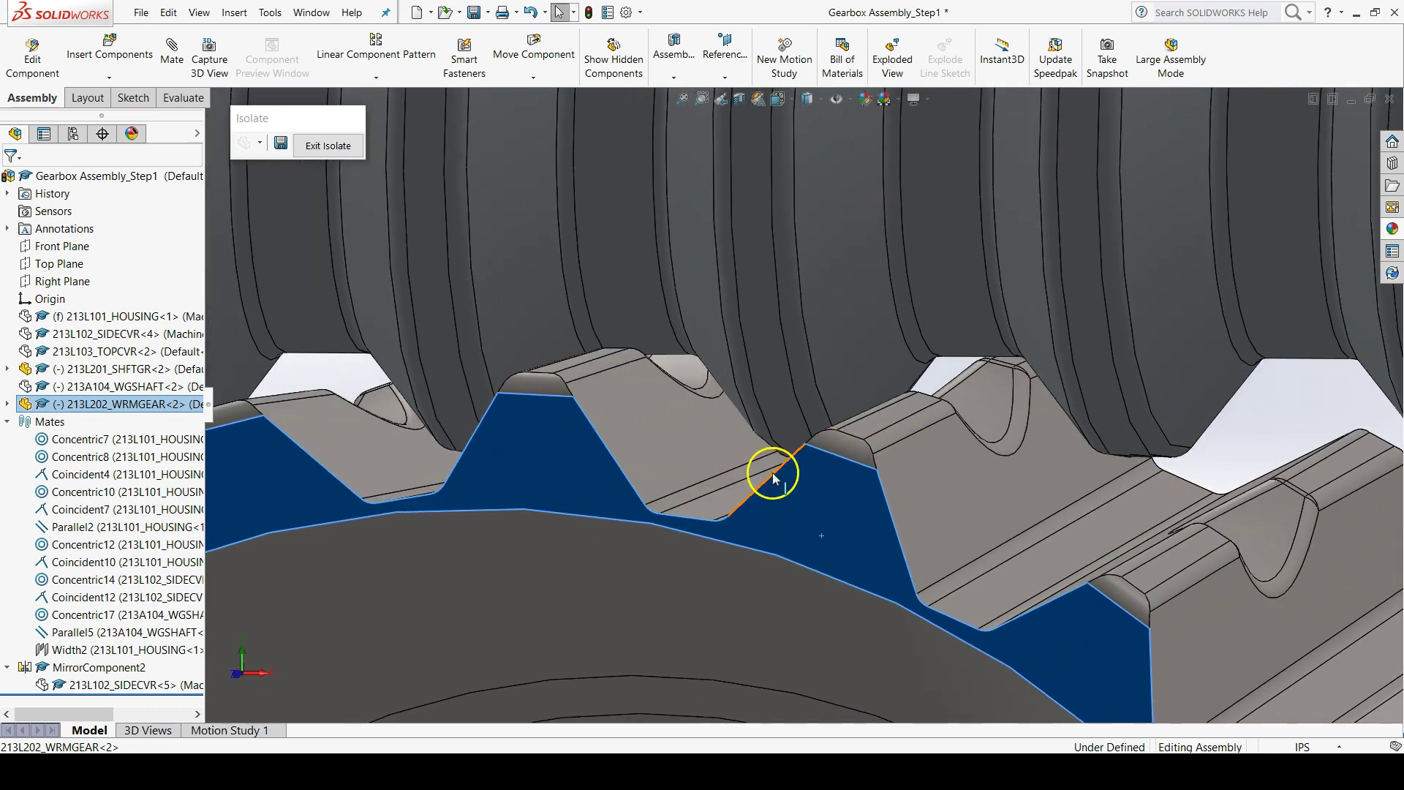
pyautogui.moveTo(772, 472); pyautogui.dragTo(795, 501, button='middle')
pyautogui.scroll(5, 795, 501)
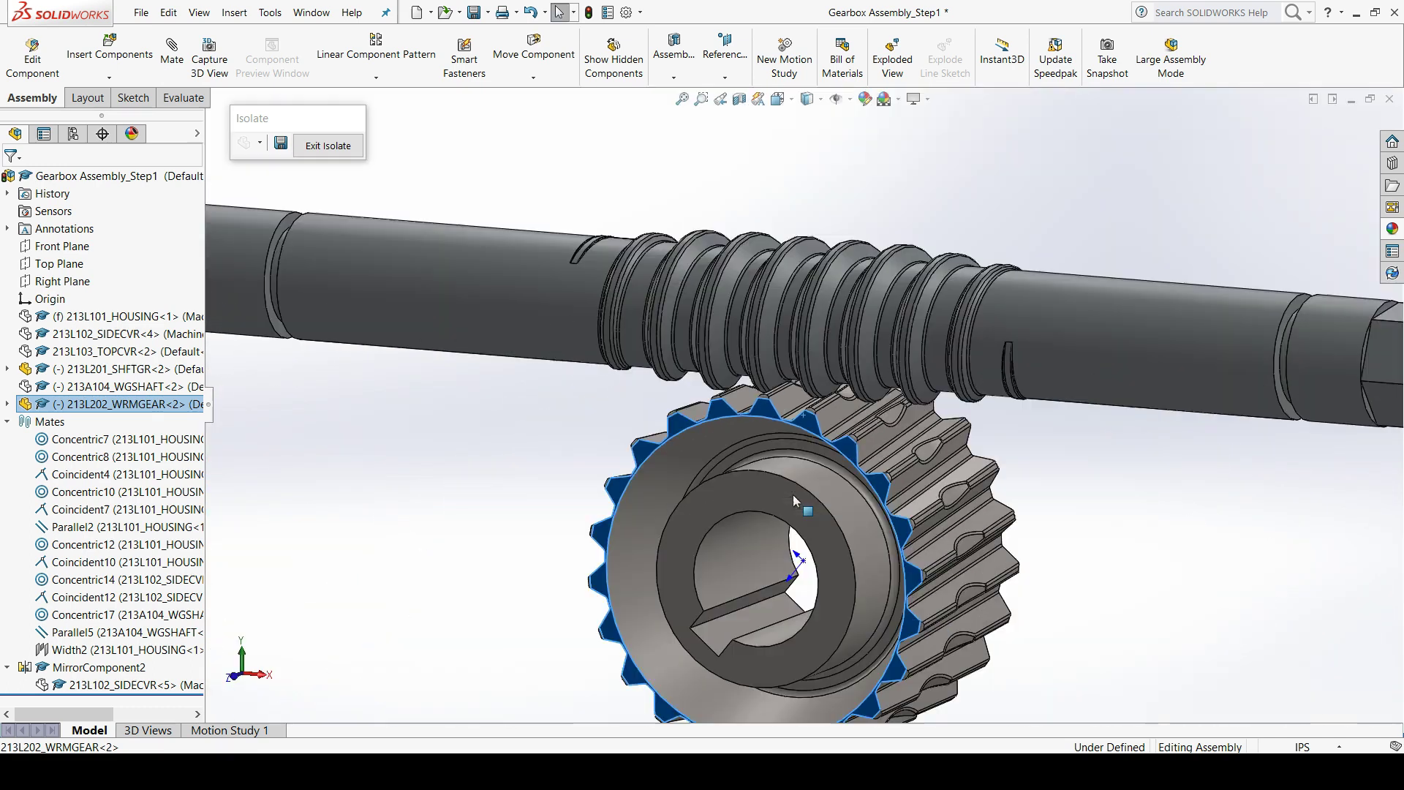
pyautogui.click(1104, 465)
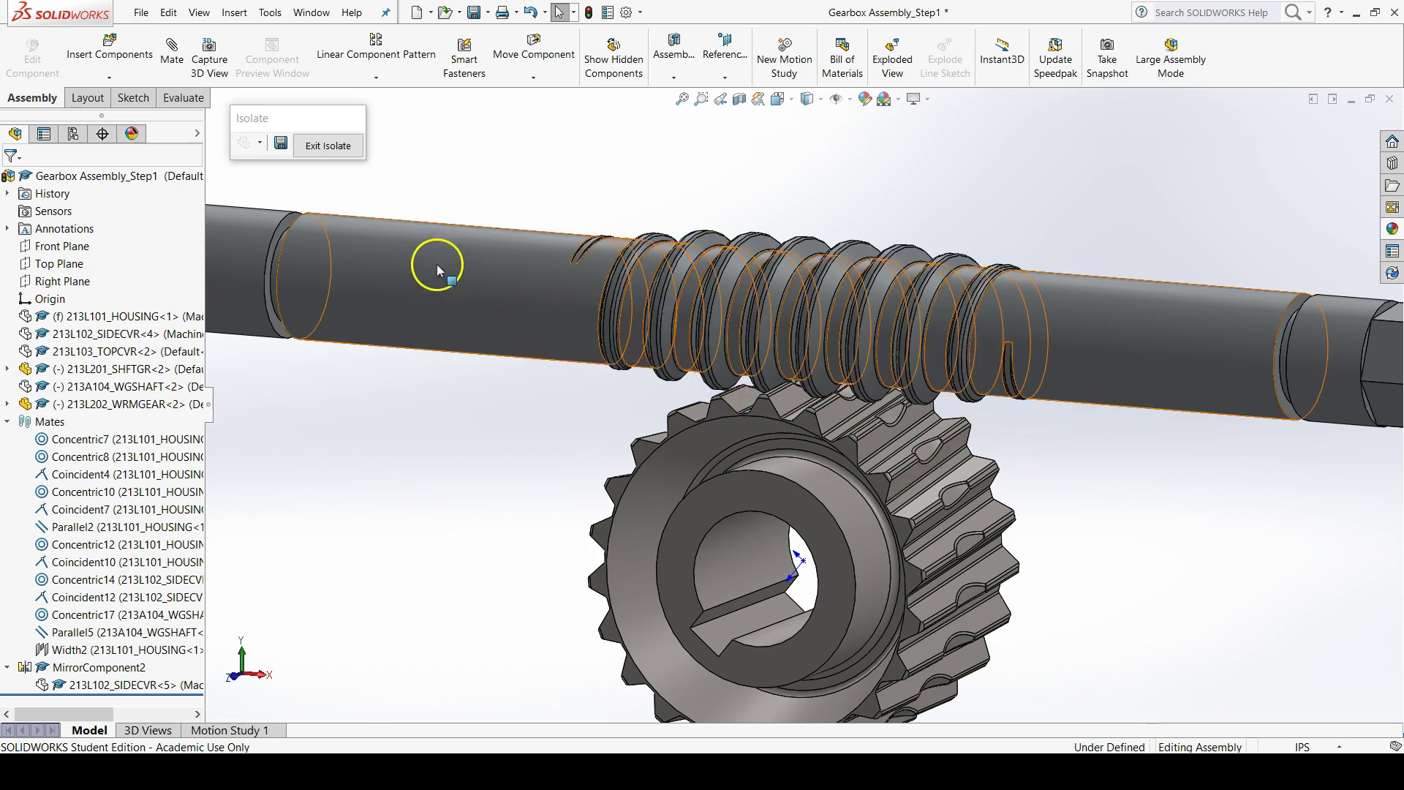
# - Set up a mechanical Gear mate between the worm shaft's cylindrical face and the worm gear's bore face
pyautogui.click(176, 60)
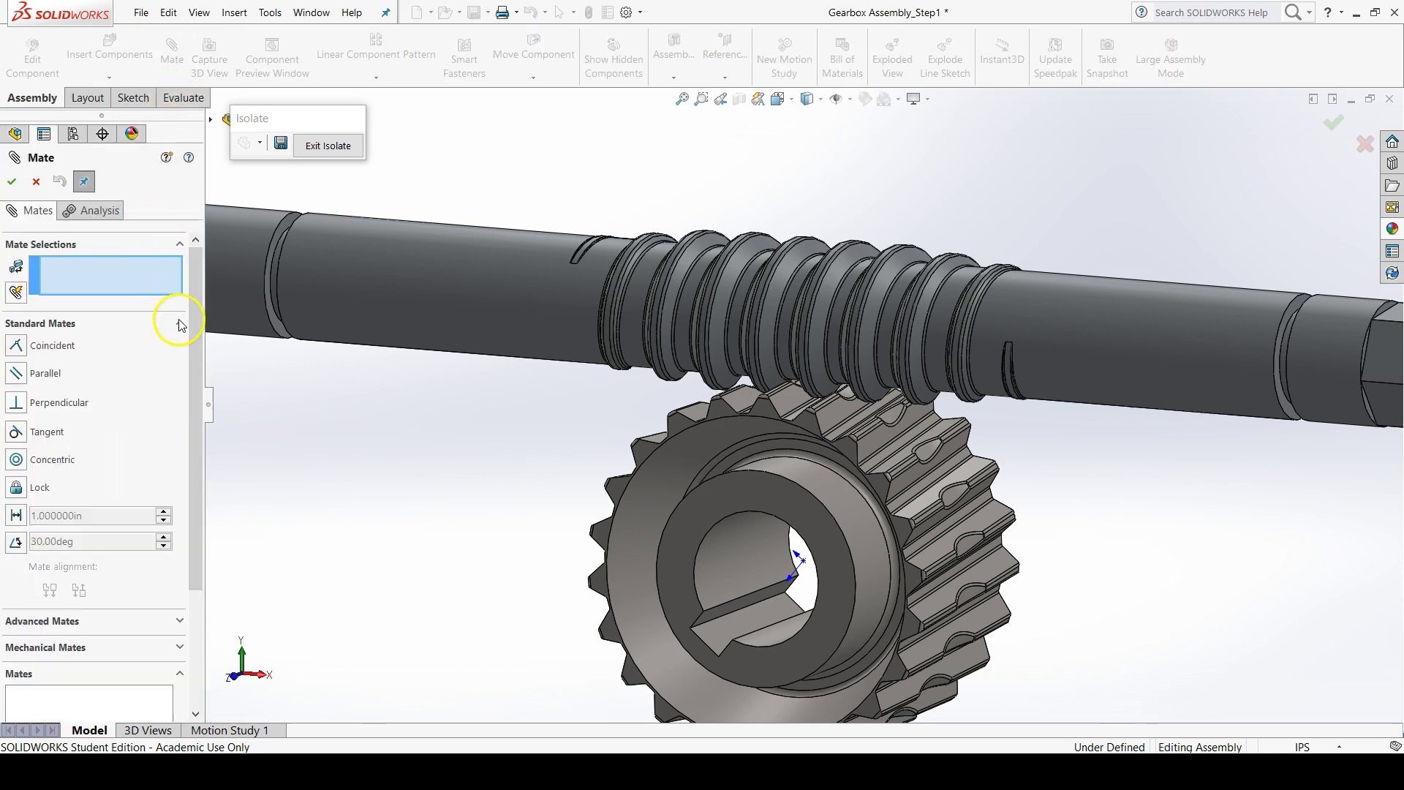
pyautogui.moveTo(197, 407); pyautogui.dragTo(200, 543)
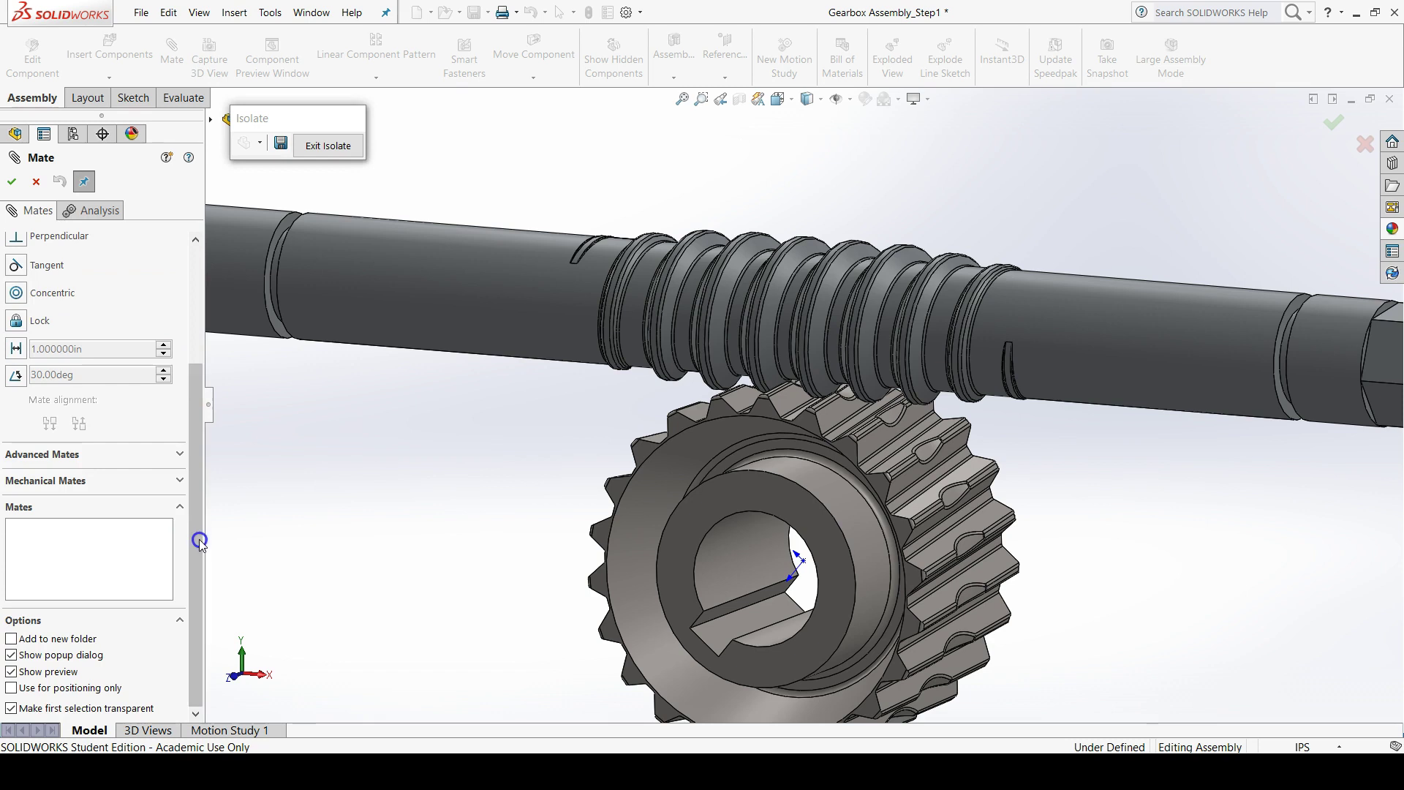
pyautogui.click(179, 480)
pyautogui.moveTo(197, 462); pyautogui.dragTo(205, 418)
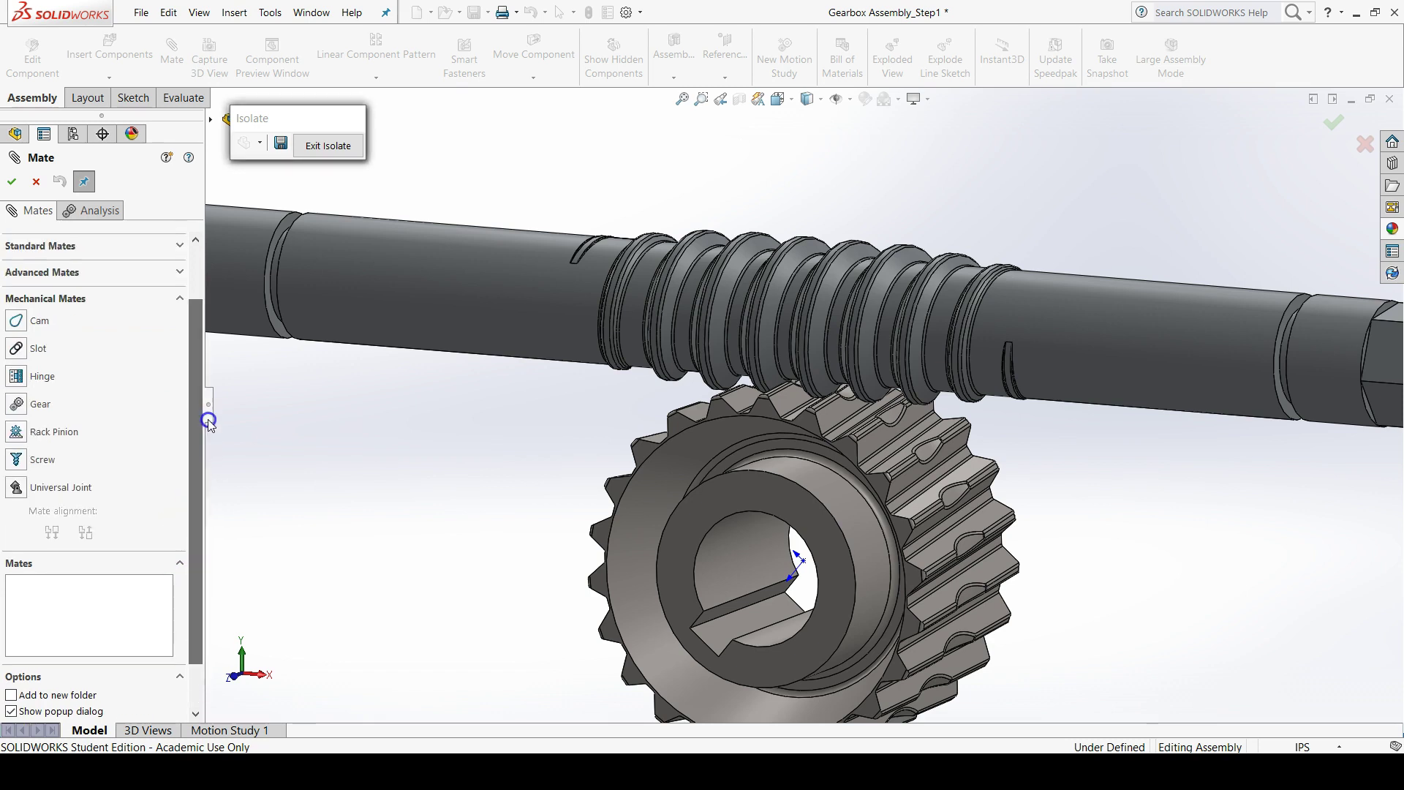
pyautogui.click(16, 406)
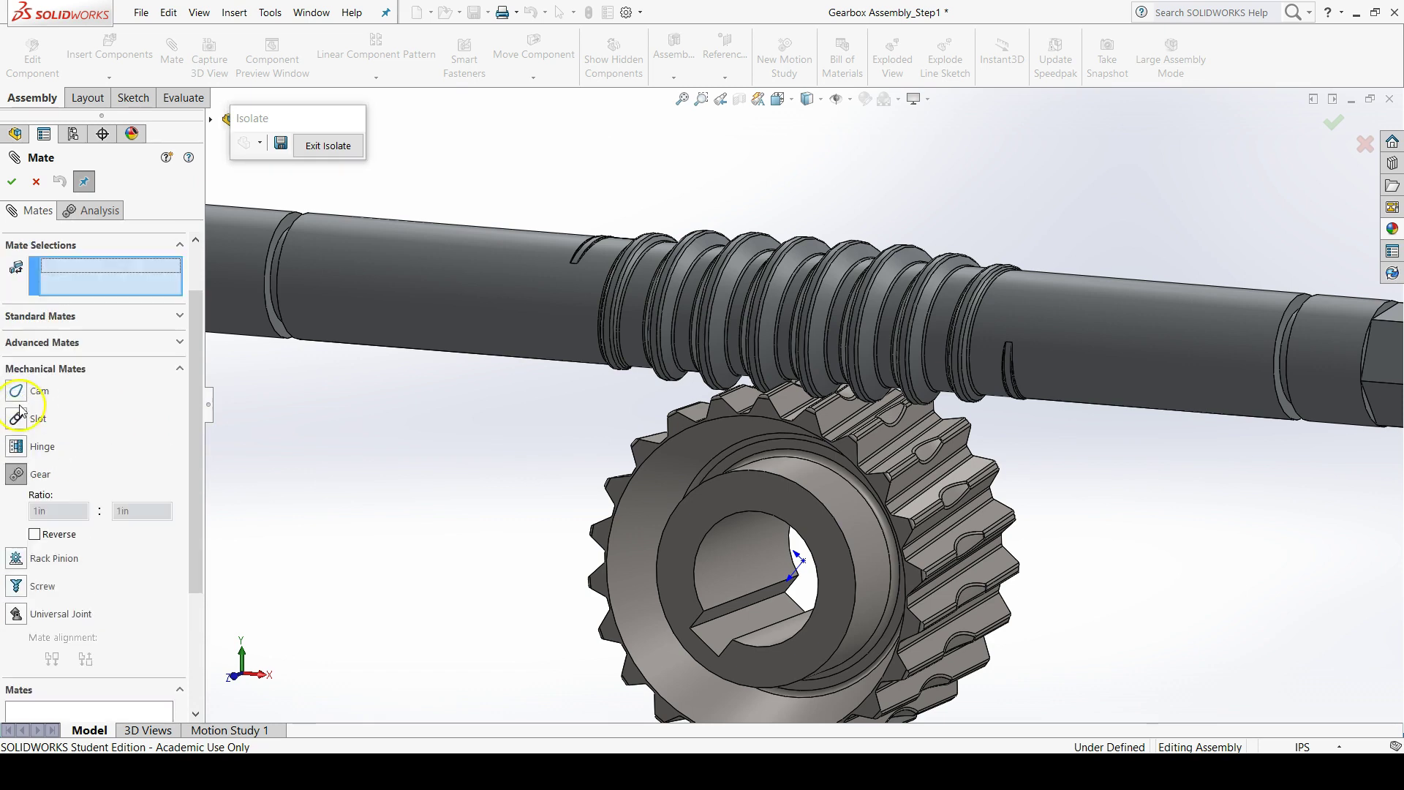
pyautogui.scroll(5, 980, 476)
pyautogui.moveTo(980, 476); pyautogui.dragTo(975, 506, button='middle')
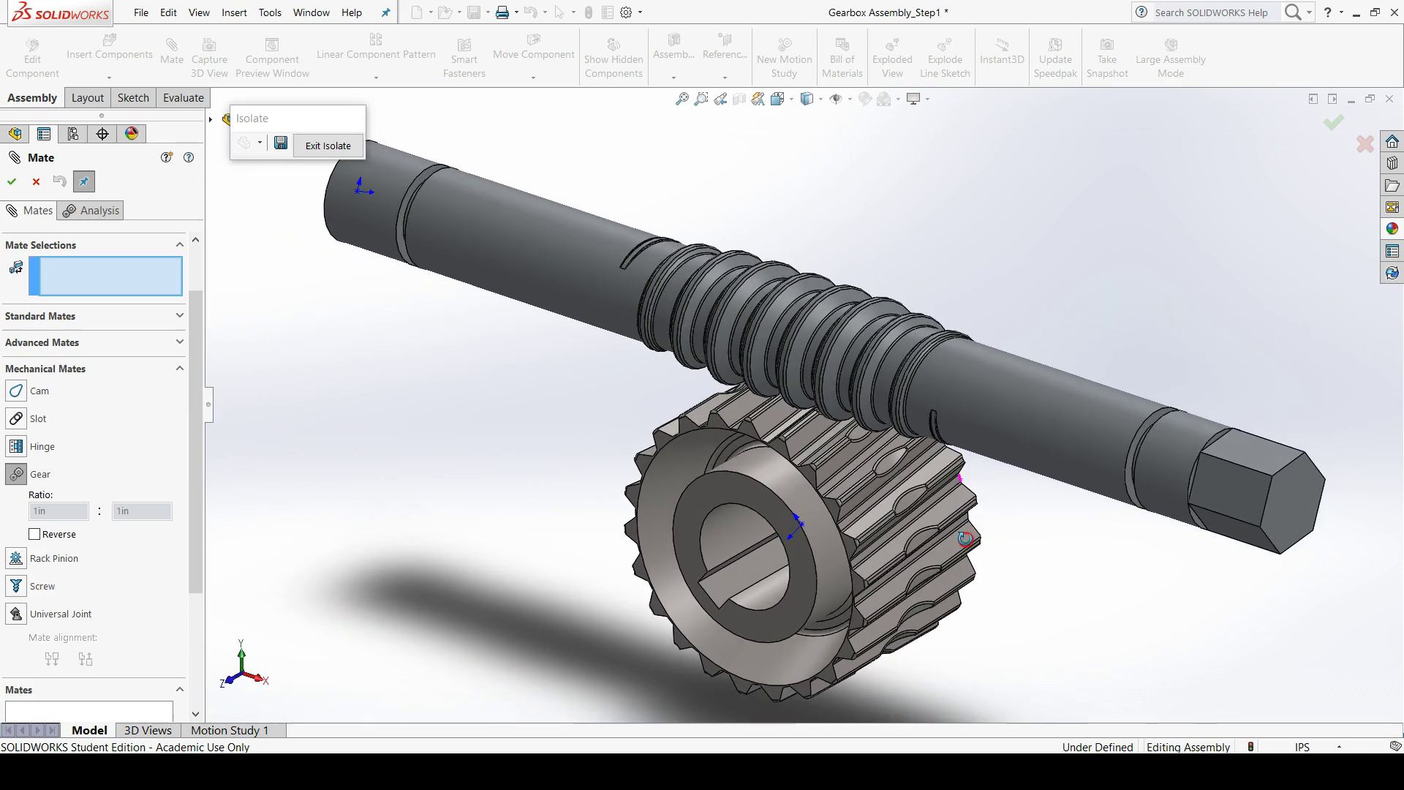
pyautogui.click(1026, 418)
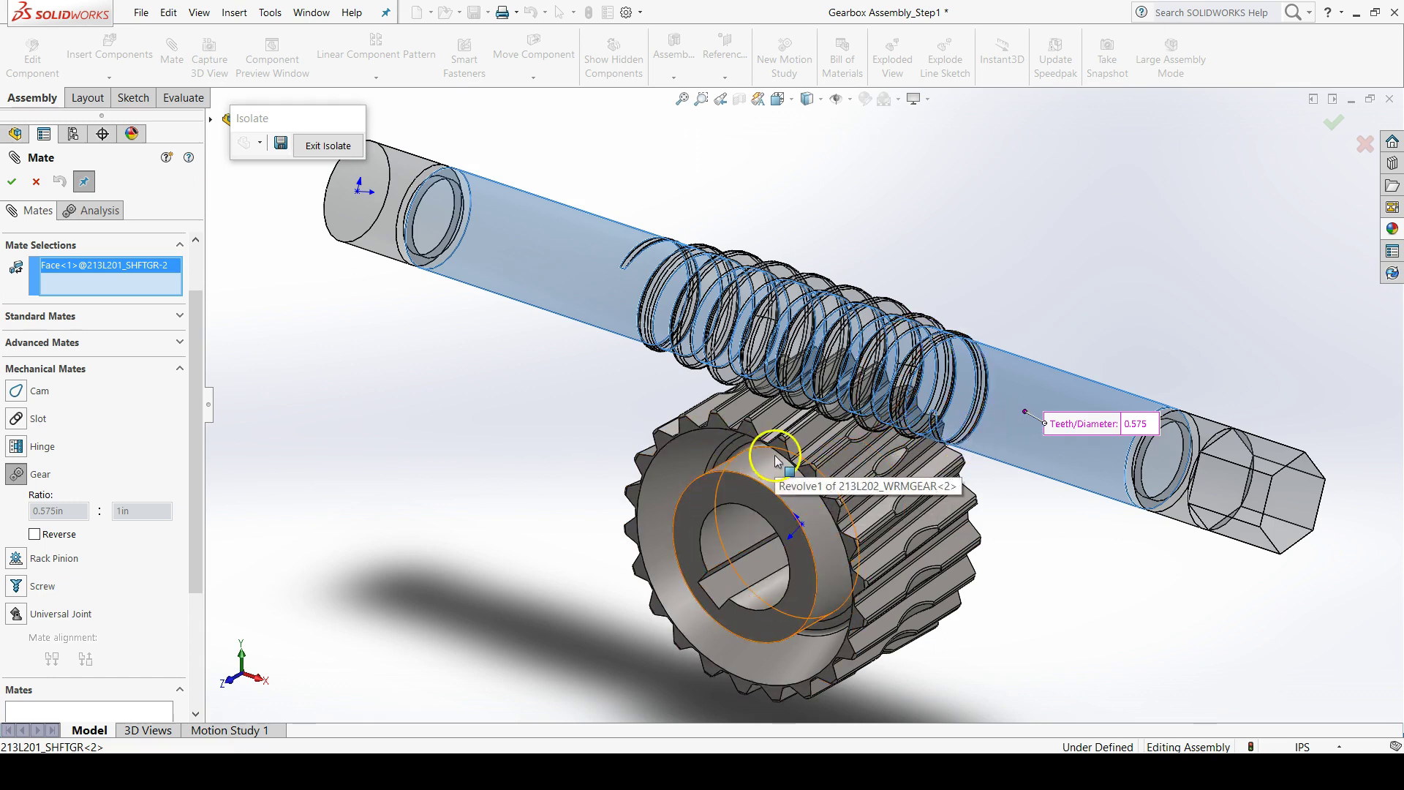
pyautogui.click(726, 531)
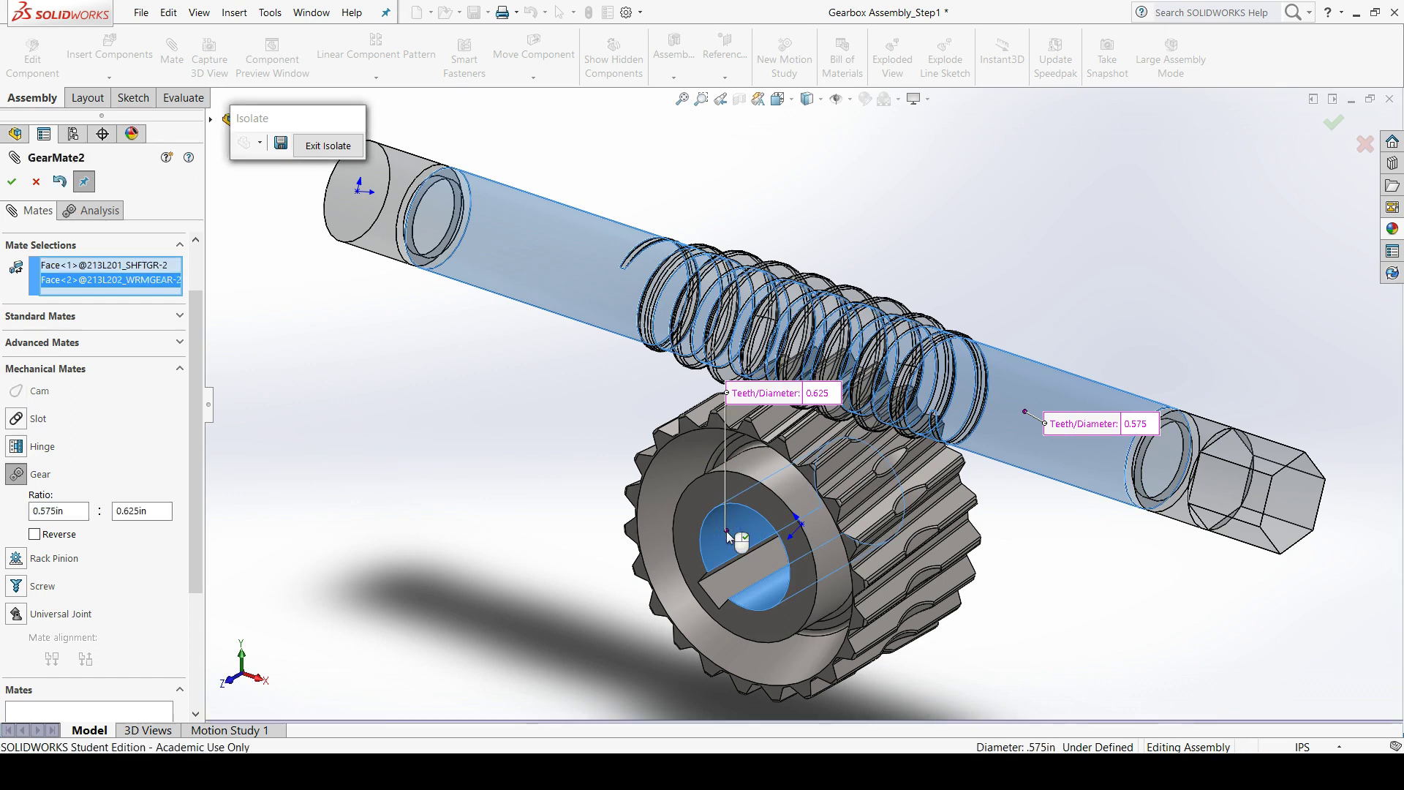
# - Set the gear mate's ratio to 1 : 22, worm shaft to worm gear
pyautogui.click(281, 496)
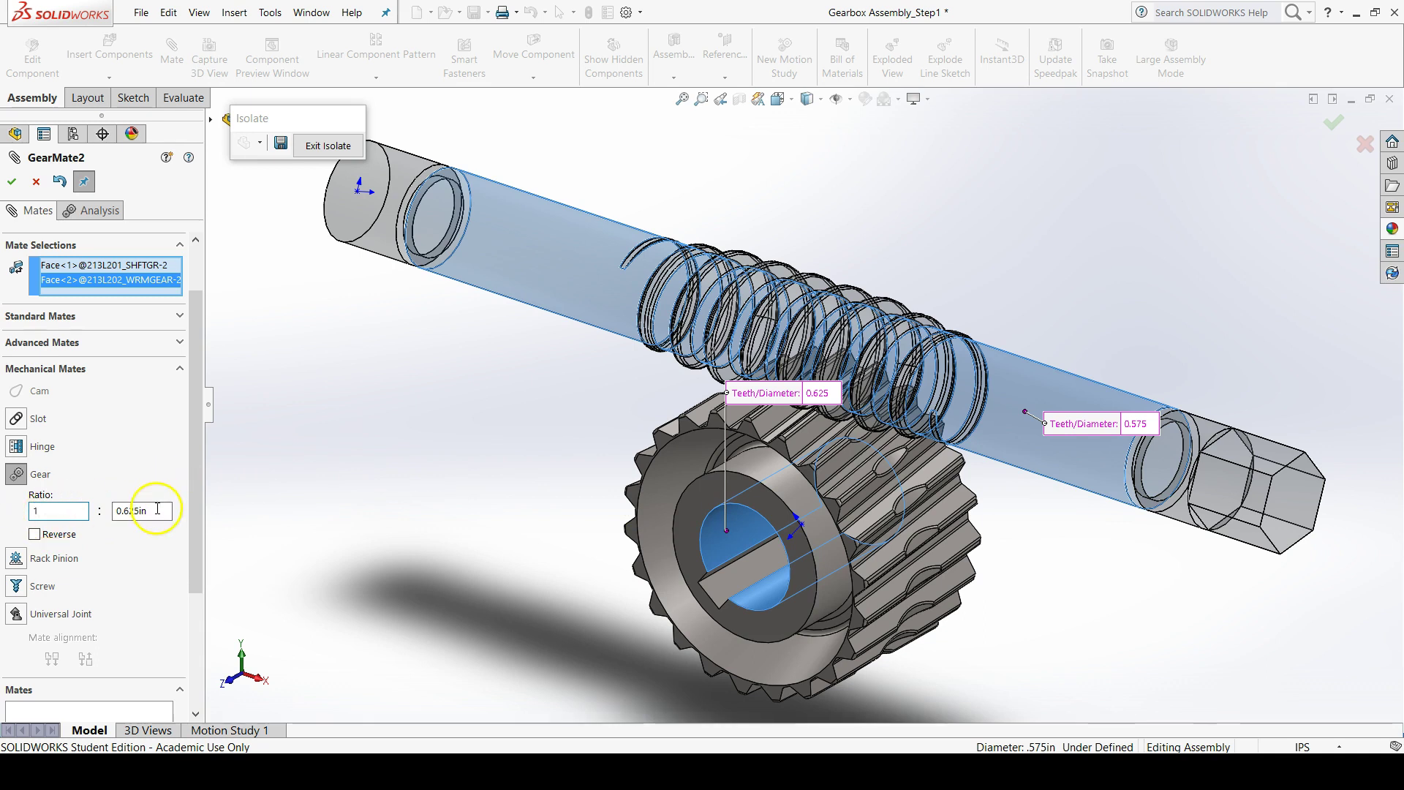
pyautogui.click(118, 512)
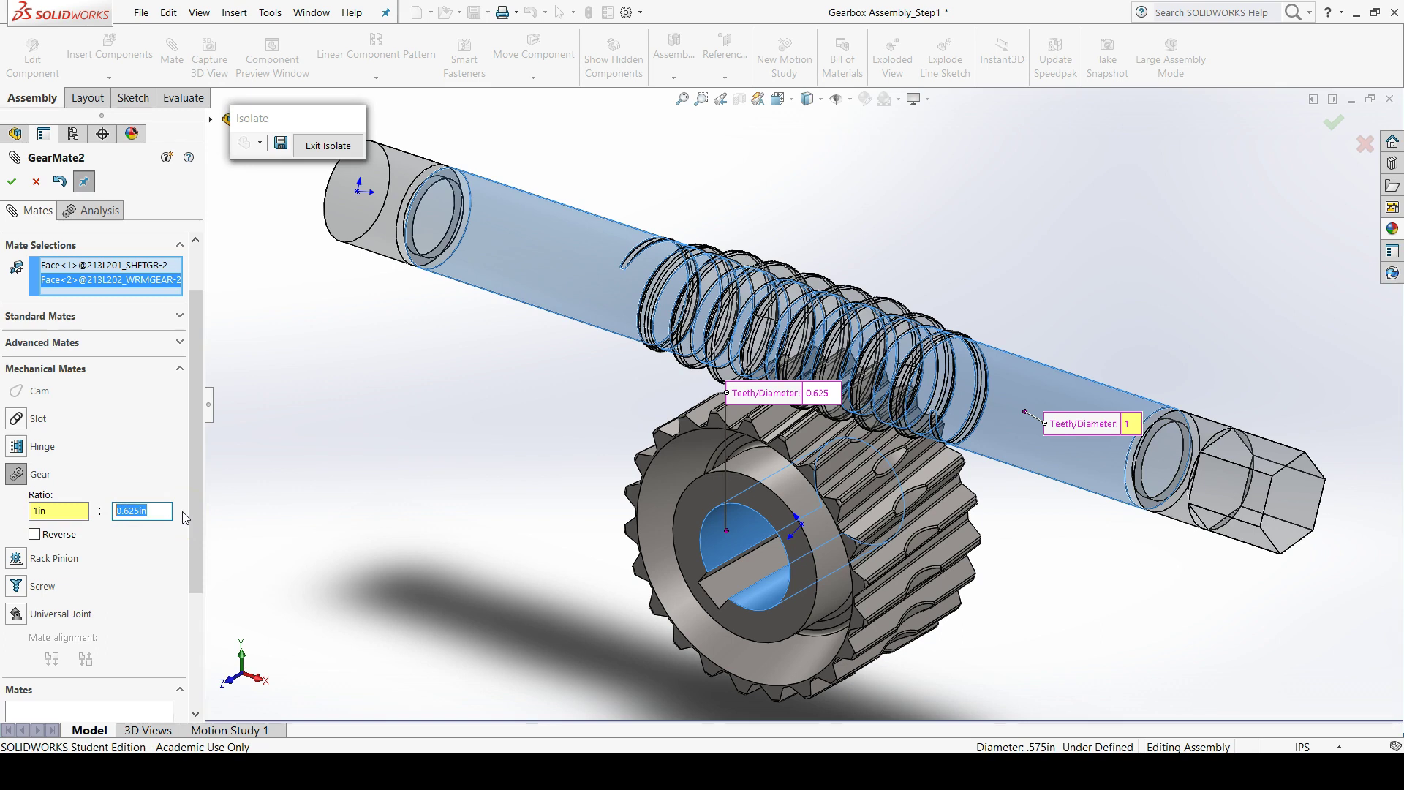
pyautogui.write('22')
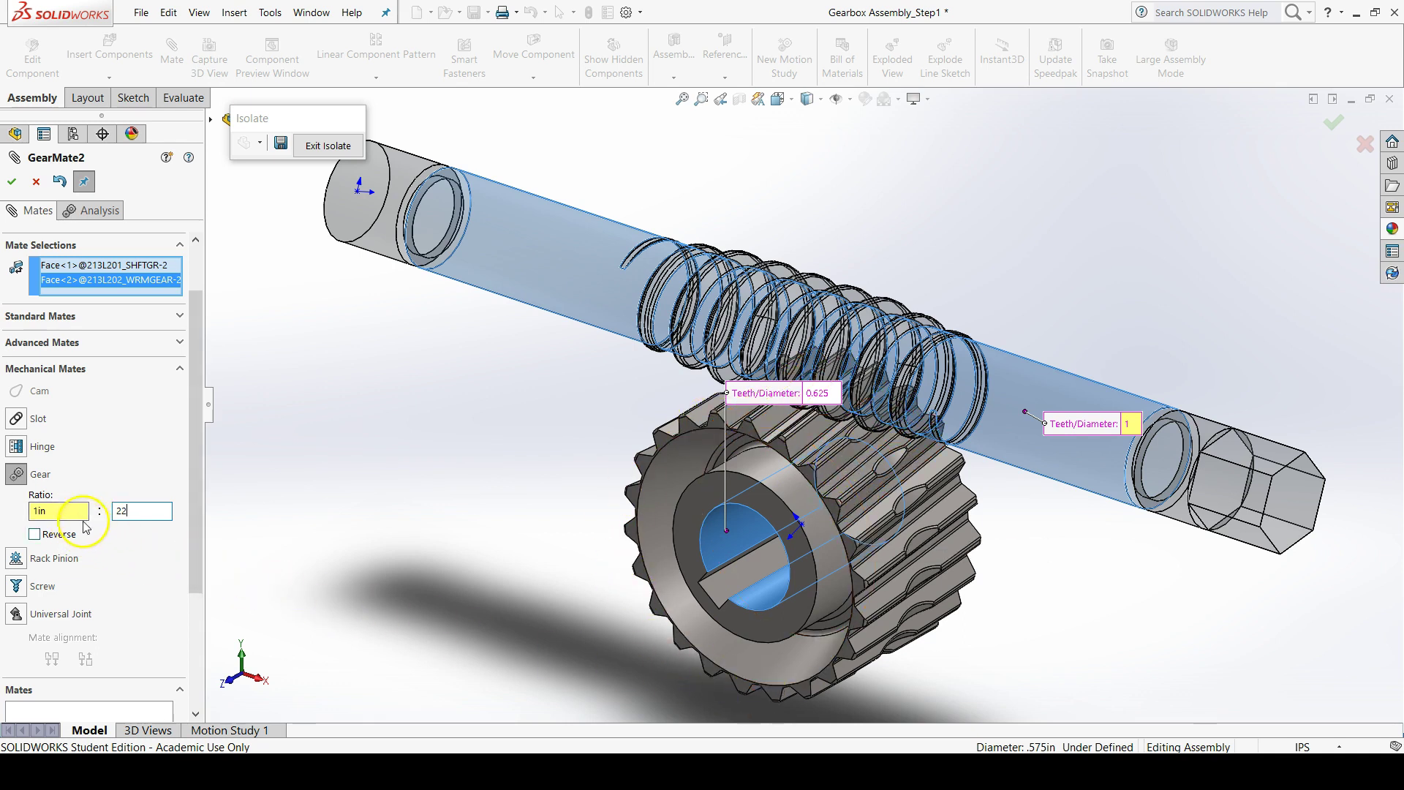
pyautogui.click(154, 549)
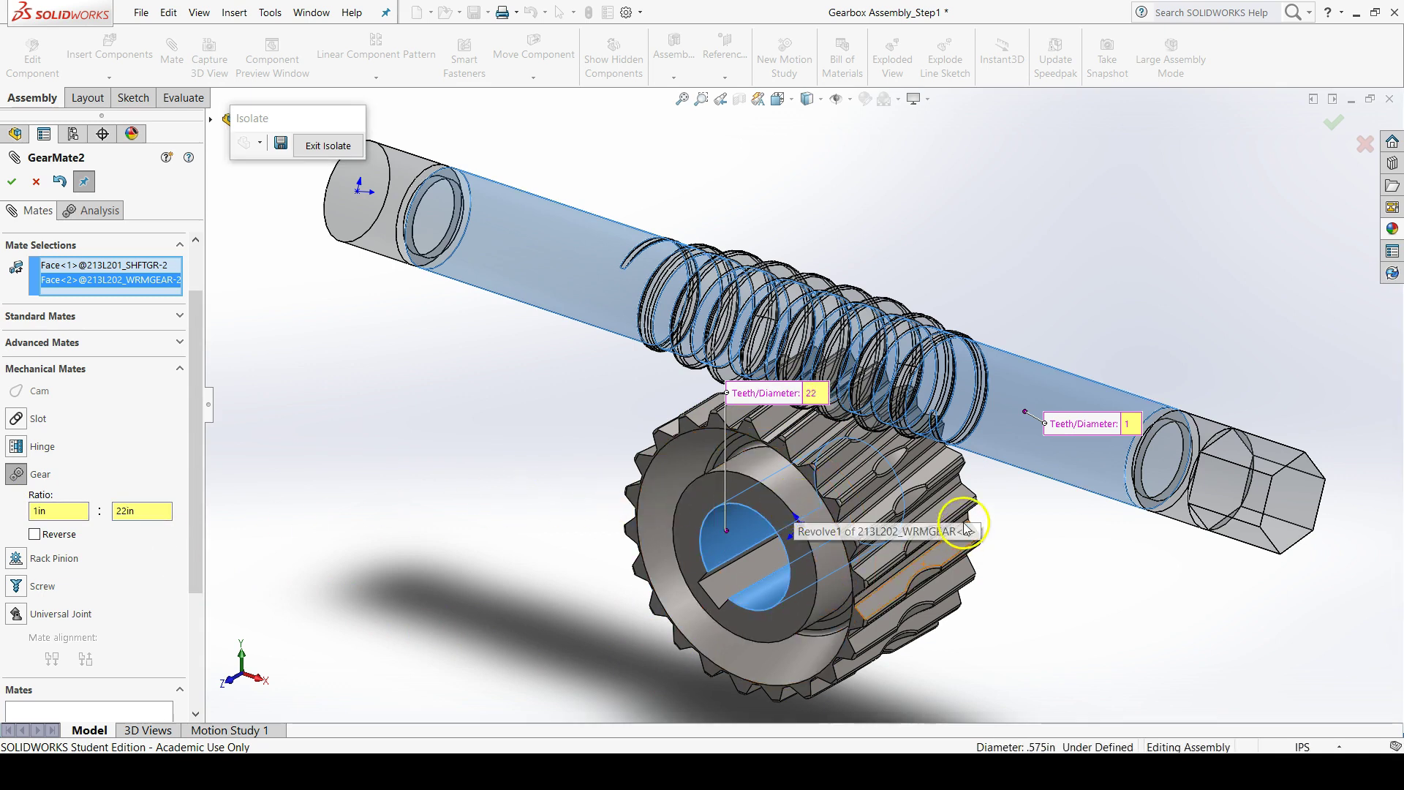
# - Inspect the meshing teeth and turn the worm shaft to check which way the worm gear rotates
pyautogui.scroll(-2, 964, 518)
pyautogui.moveTo(963, 518); pyautogui.dragTo(991, 491, button='middle')
pyautogui.moveTo(813, 465); pyautogui.dragTo(673, 476)
pyautogui.scroll(3, 931, 514)
pyautogui.moveTo(1053, 369); pyautogui.dragTo(883, 583, button='middle')
pyautogui.moveTo(1024, 510); pyautogui.dragTo(1063, 542)
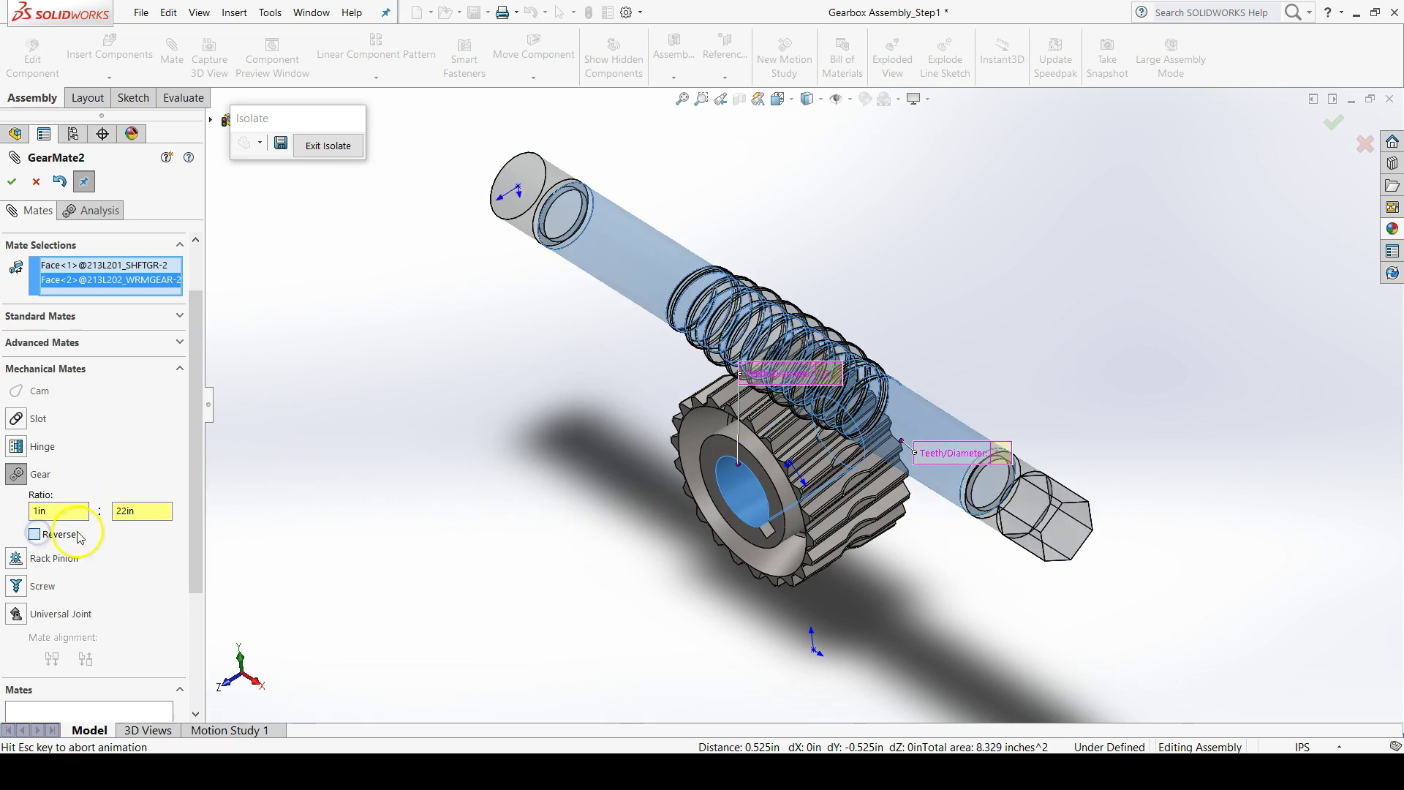
# - Reverse the gear mate's rotation direction and turn the worm shaft by its hex end to test the motion
pyautogui.click(974, 500)
pyautogui.moveTo(1020, 516)
pyautogui.mouseDown()
pyautogui.moveTo(1074, 474)
pyautogui.moveTo(1075, 534)
pyautogui.moveTo(1014, 527)
pyautogui.mouseUp()
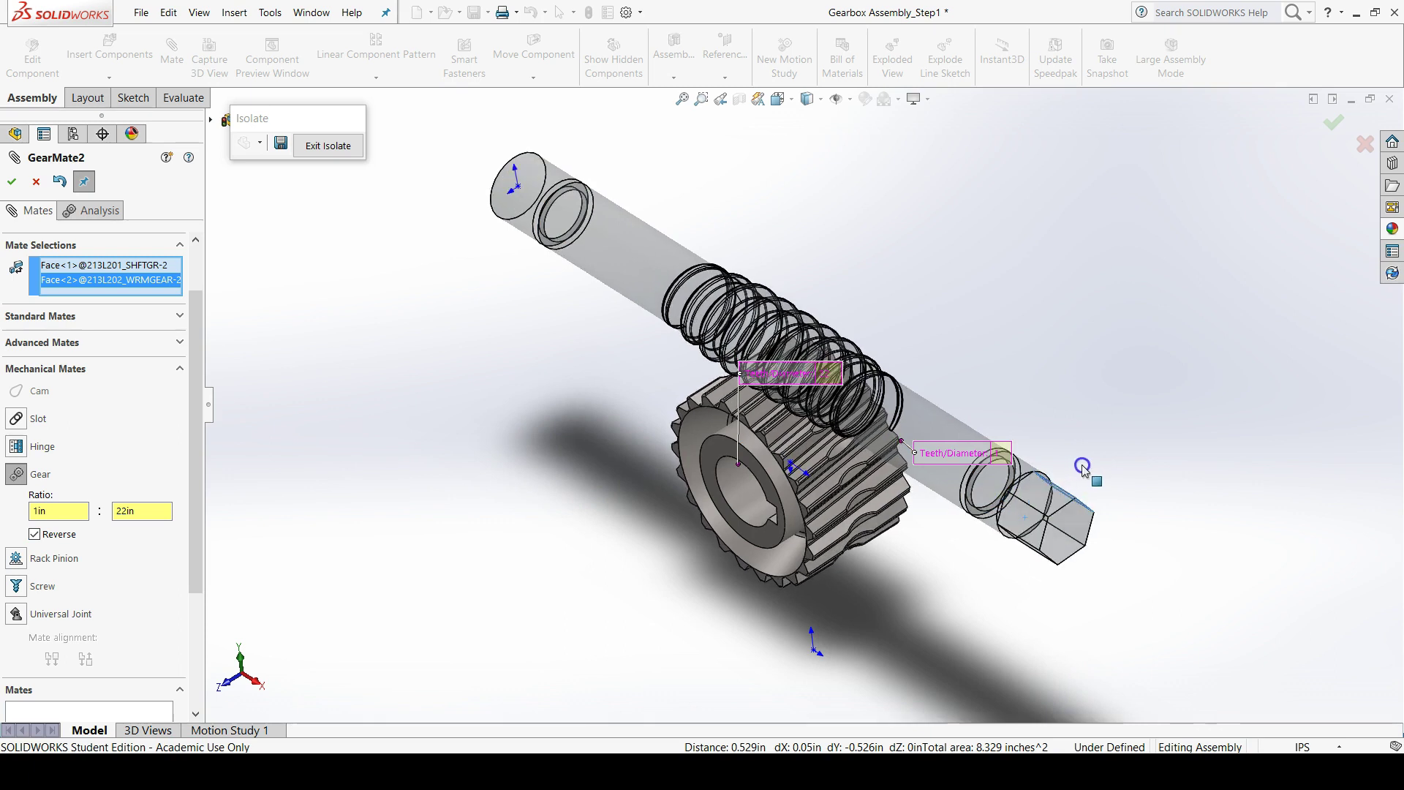
pyautogui.moveTo(1082, 468); pyautogui.dragTo(1109, 518)
pyautogui.moveTo(1008, 518); pyautogui.dragTo(1091, 562)
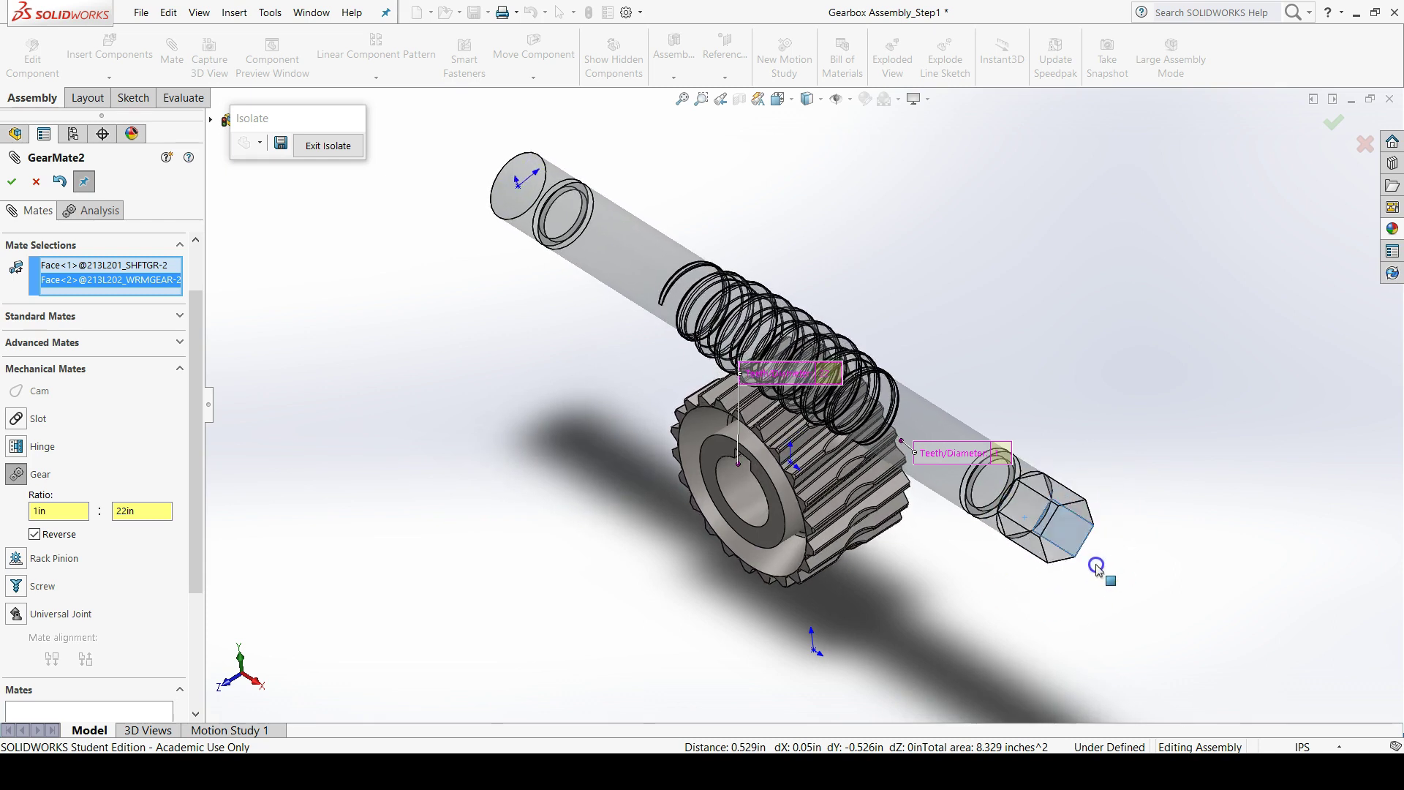
pyautogui.moveTo(1096, 469); pyautogui.dragTo(1110, 556)
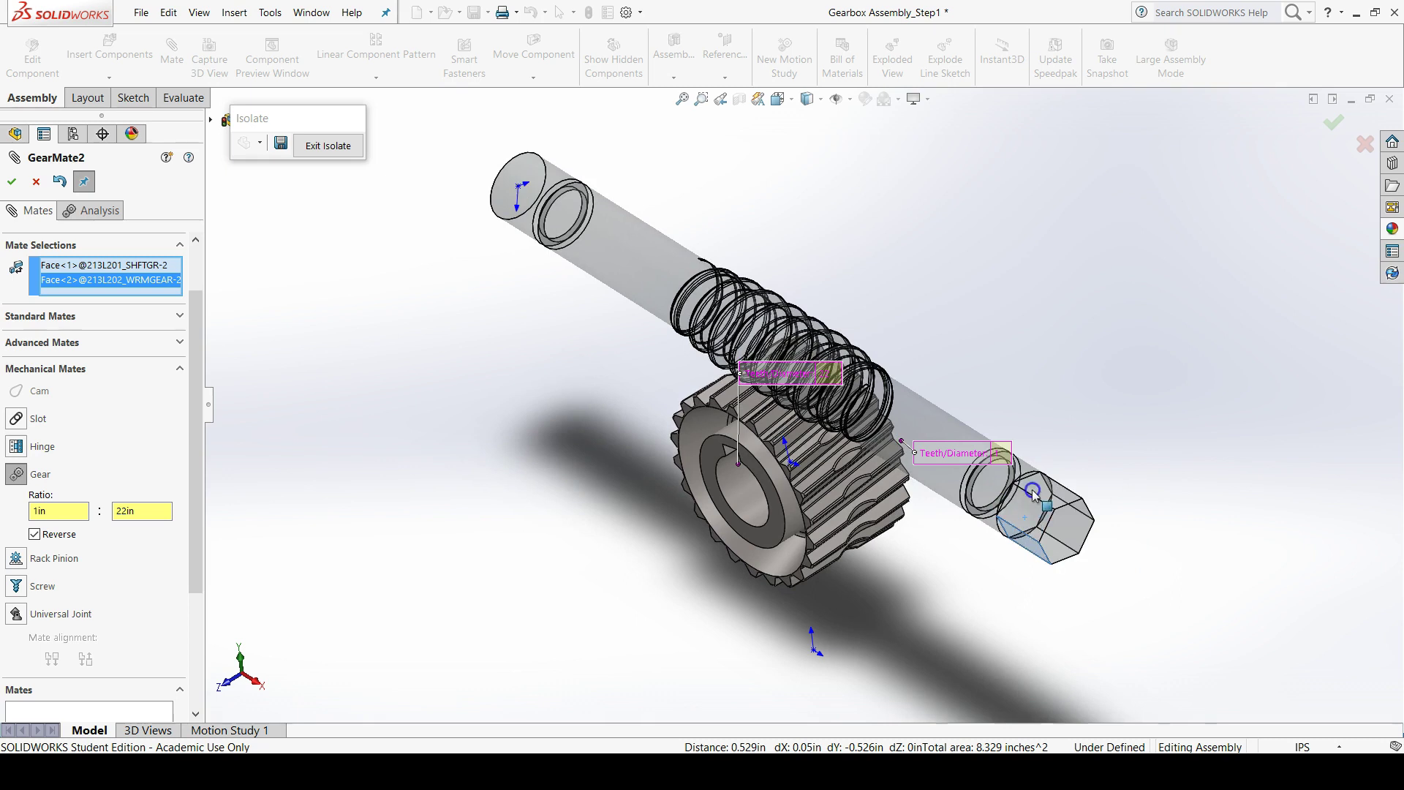
# - Accept the reversed gear mate, finish mating, and turn the worm shaft by its hex end to check how it drives the worm gear
pyautogui.moveTo(1033, 491); pyautogui.dragTo(1097, 571)
pyautogui.moveTo(1021, 537); pyautogui.dragTo(1089, 526)
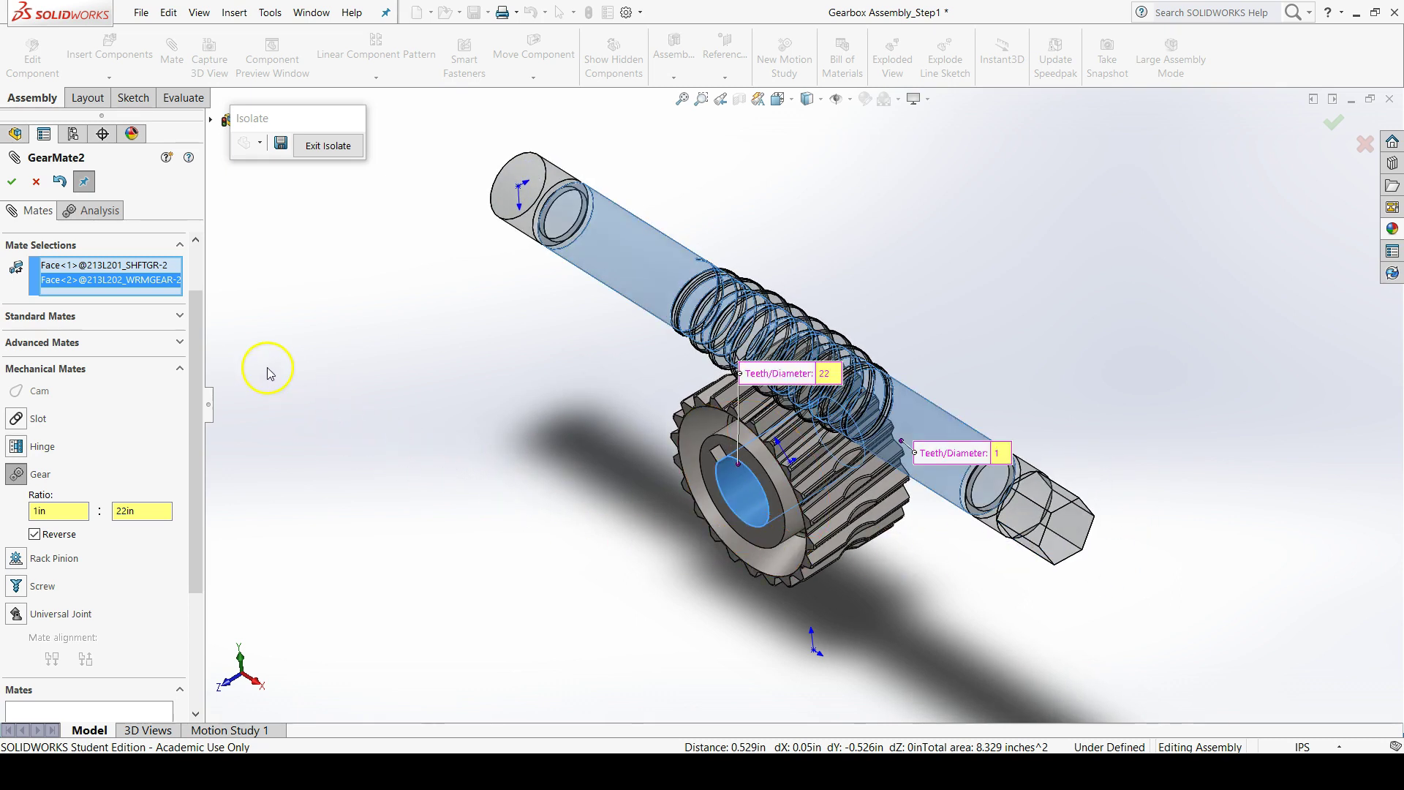
pyautogui.click(12, 183)
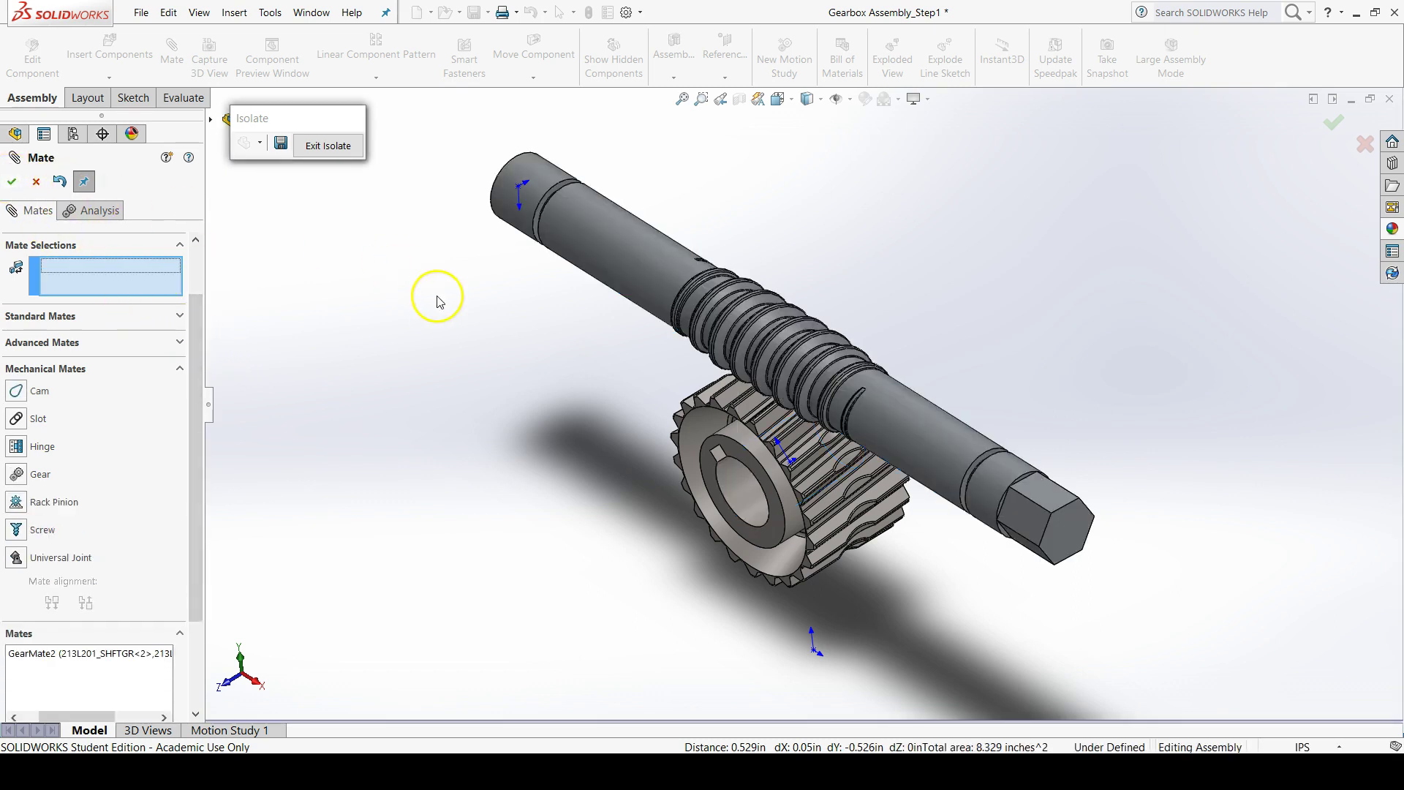
pyautogui.click(13, 183)
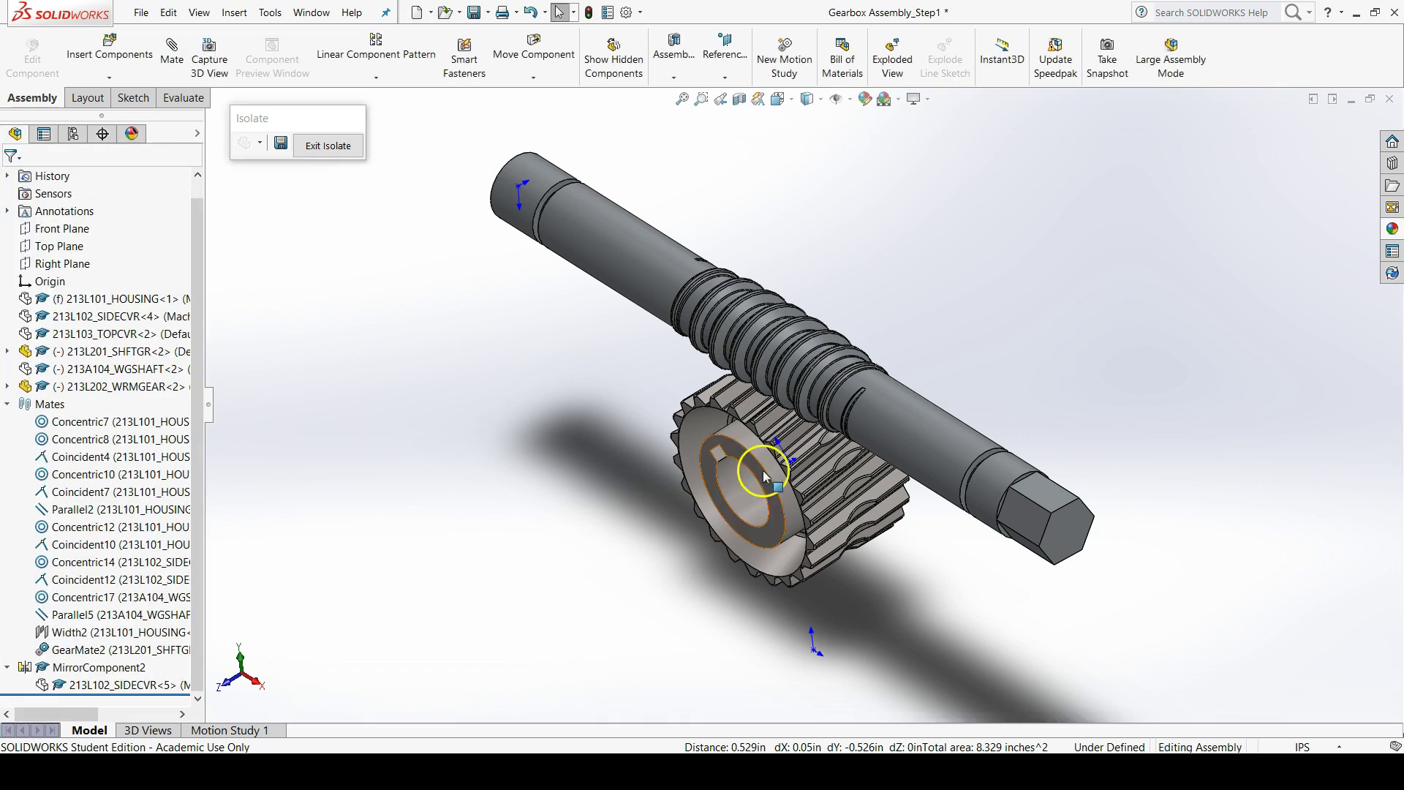
pyautogui.moveTo(1039, 520); pyautogui.dragTo(991, 599)
pyautogui.moveTo(956, 634); pyautogui.dragTo(978, 549, button='middle')
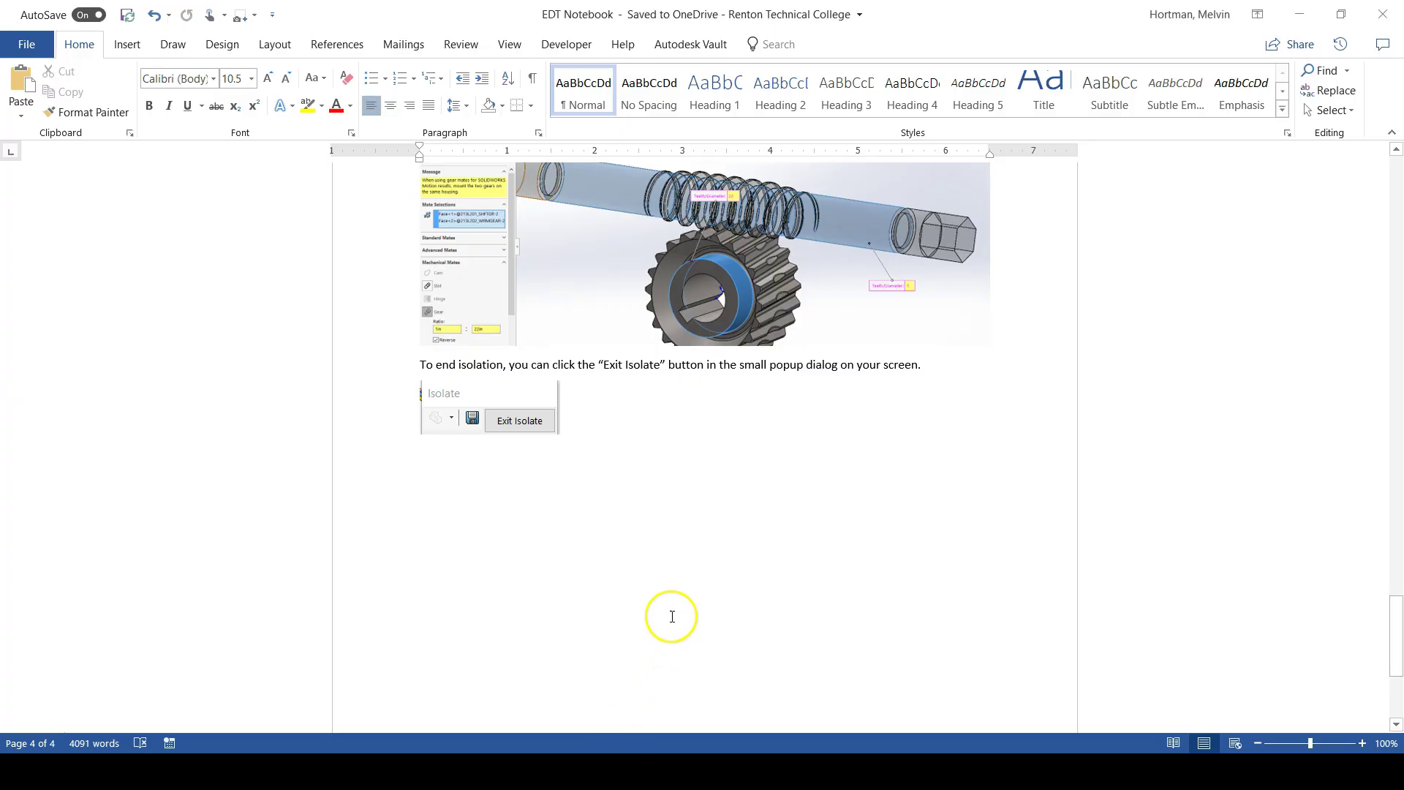
# - Switch to the EDT Notebook document in Word and review its instructions on isolating components, the gear mate and ending isolation
pyautogui.scroll(3, 677, 610)
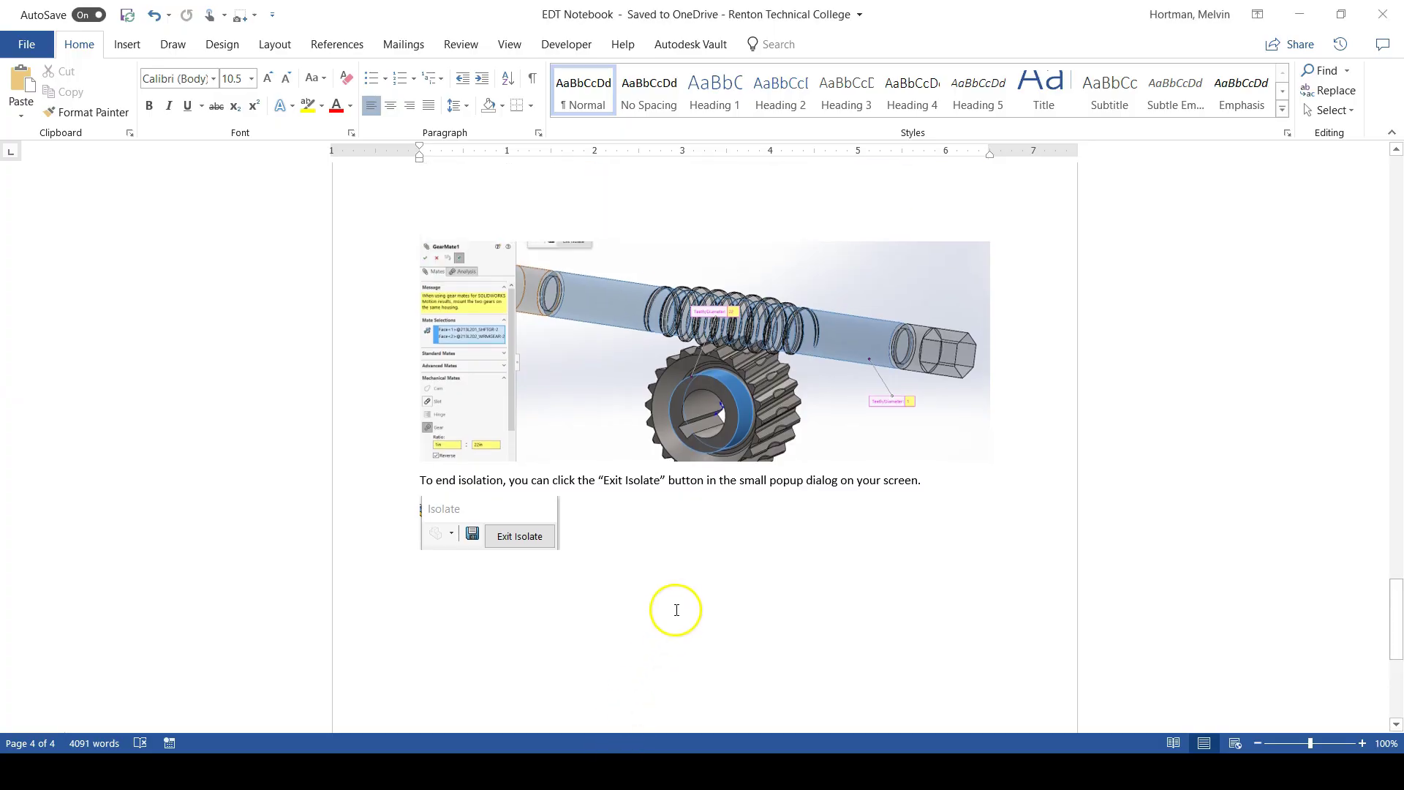
pyautogui.scroll(15, 676, 610)
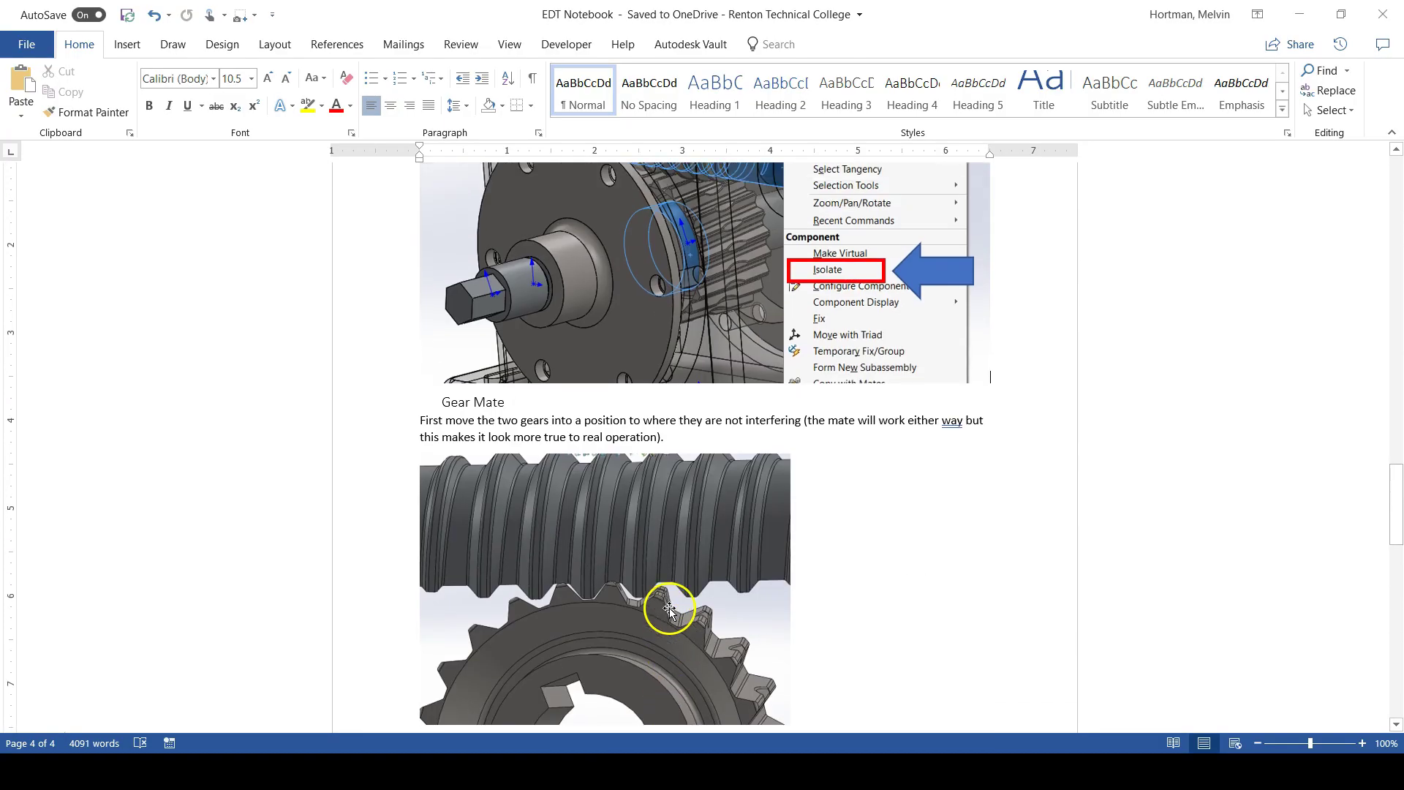
pyautogui.moveTo(1397, 506); pyautogui.dragTo(1399, 426)
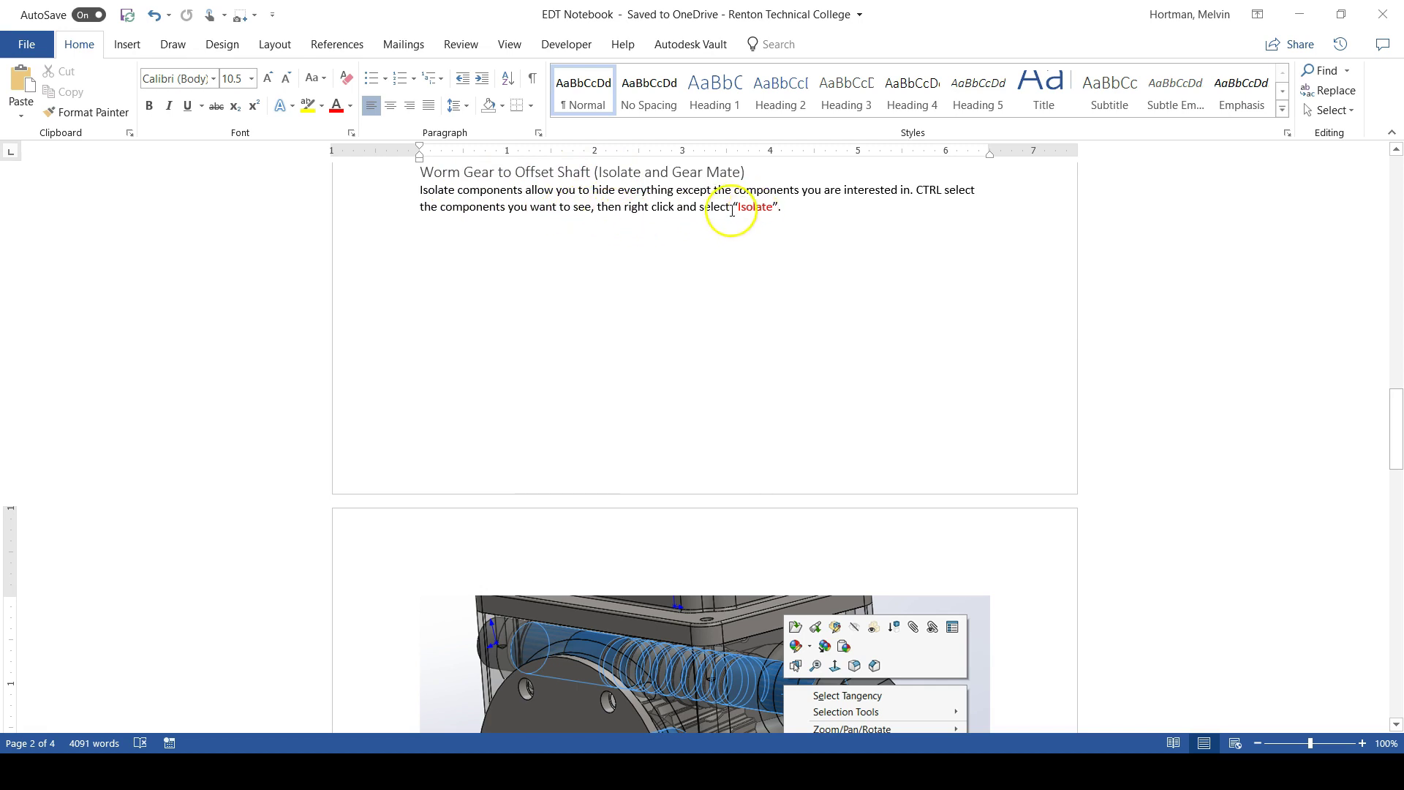
pyautogui.scroll(-8, 677, 470)
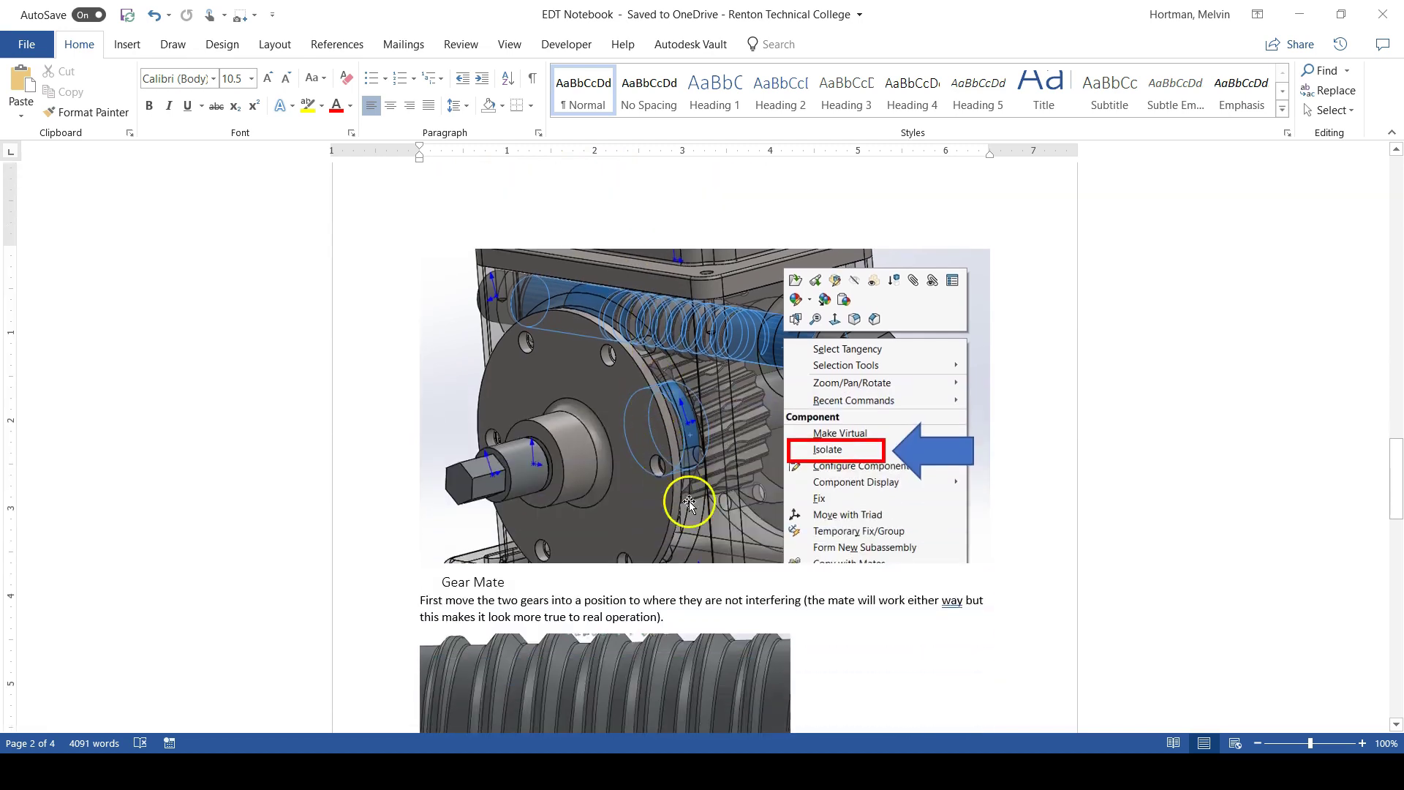
pyautogui.scroll(-3, 691, 409)
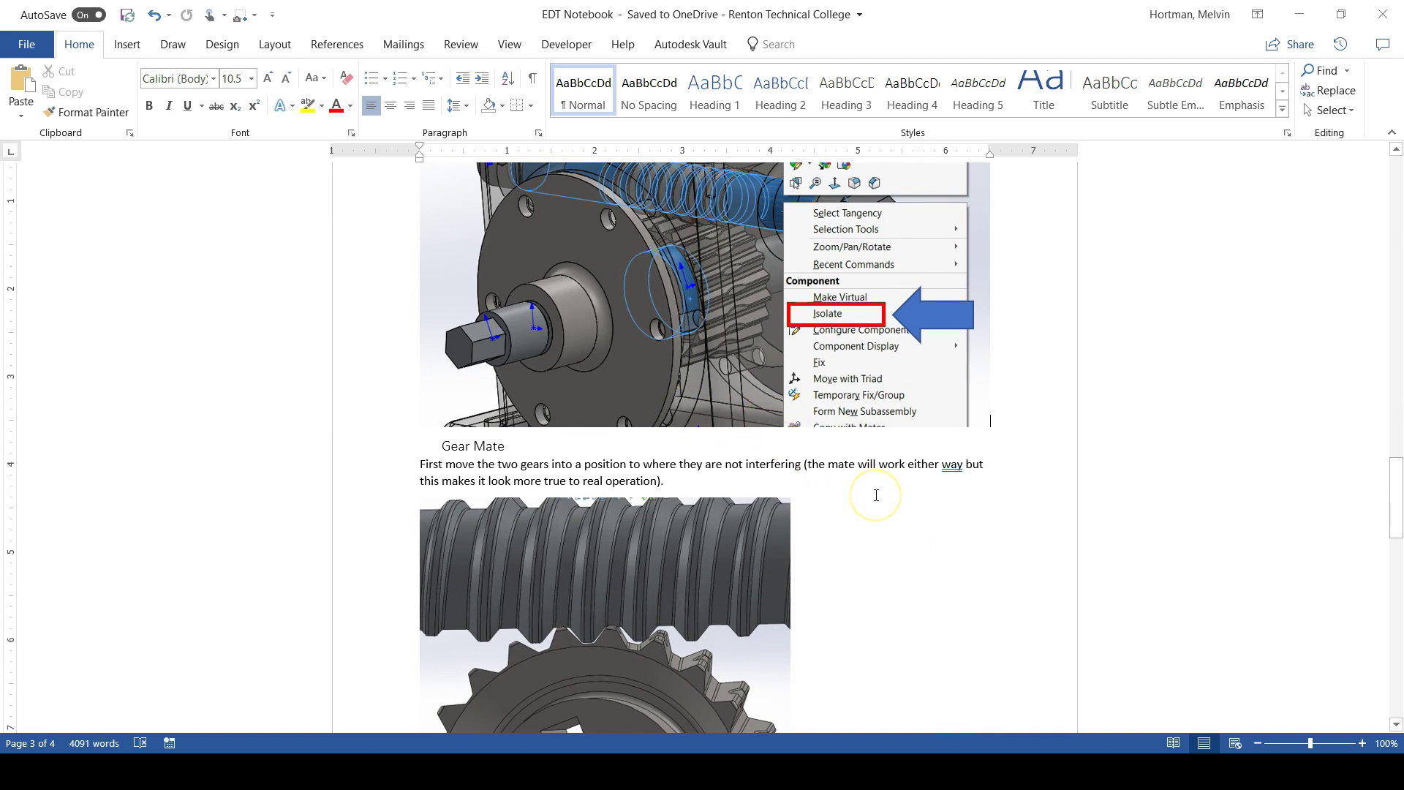
pyautogui.scroll(-5, 876, 495)
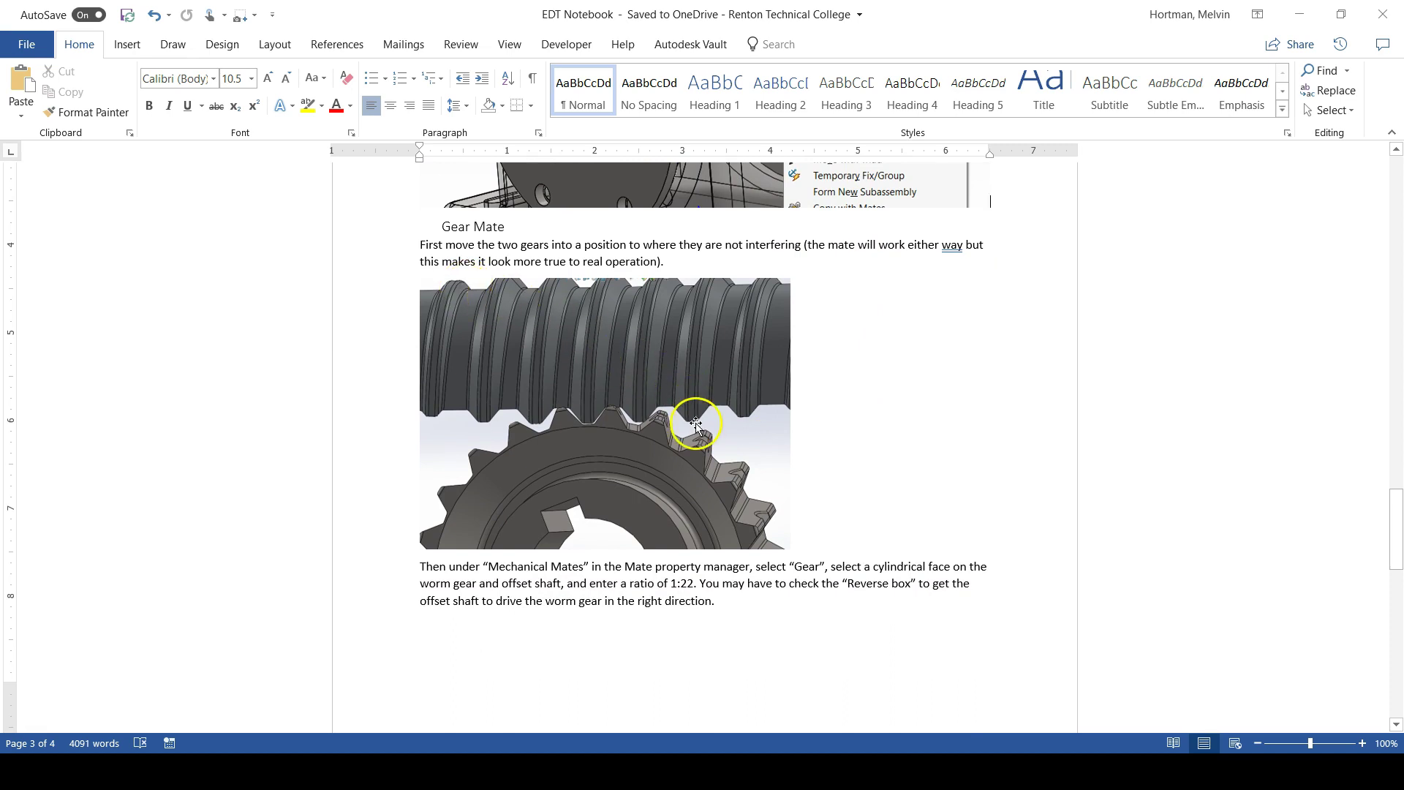
pyautogui.scroll(-10, 695, 424)
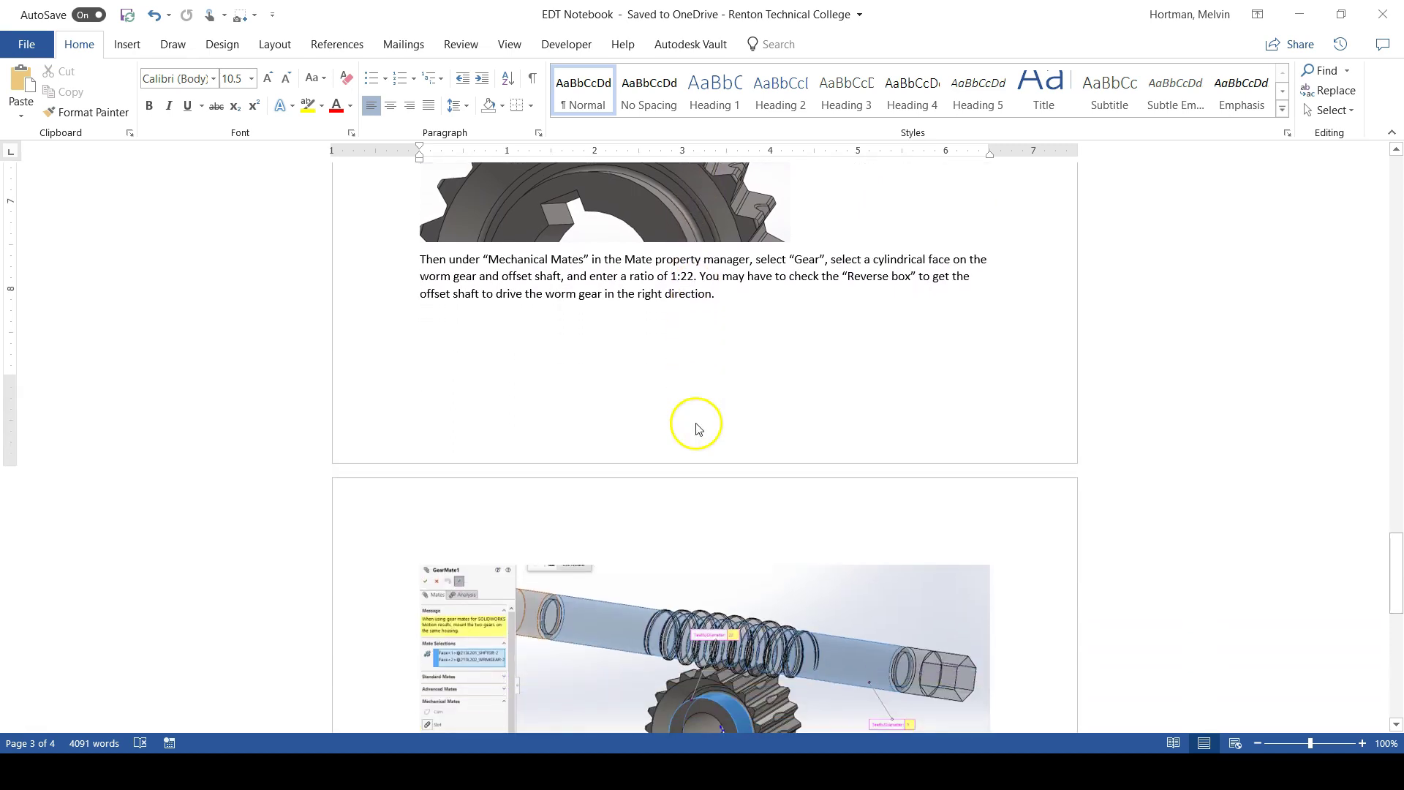
pyautogui.scroll(-5, 695, 424)
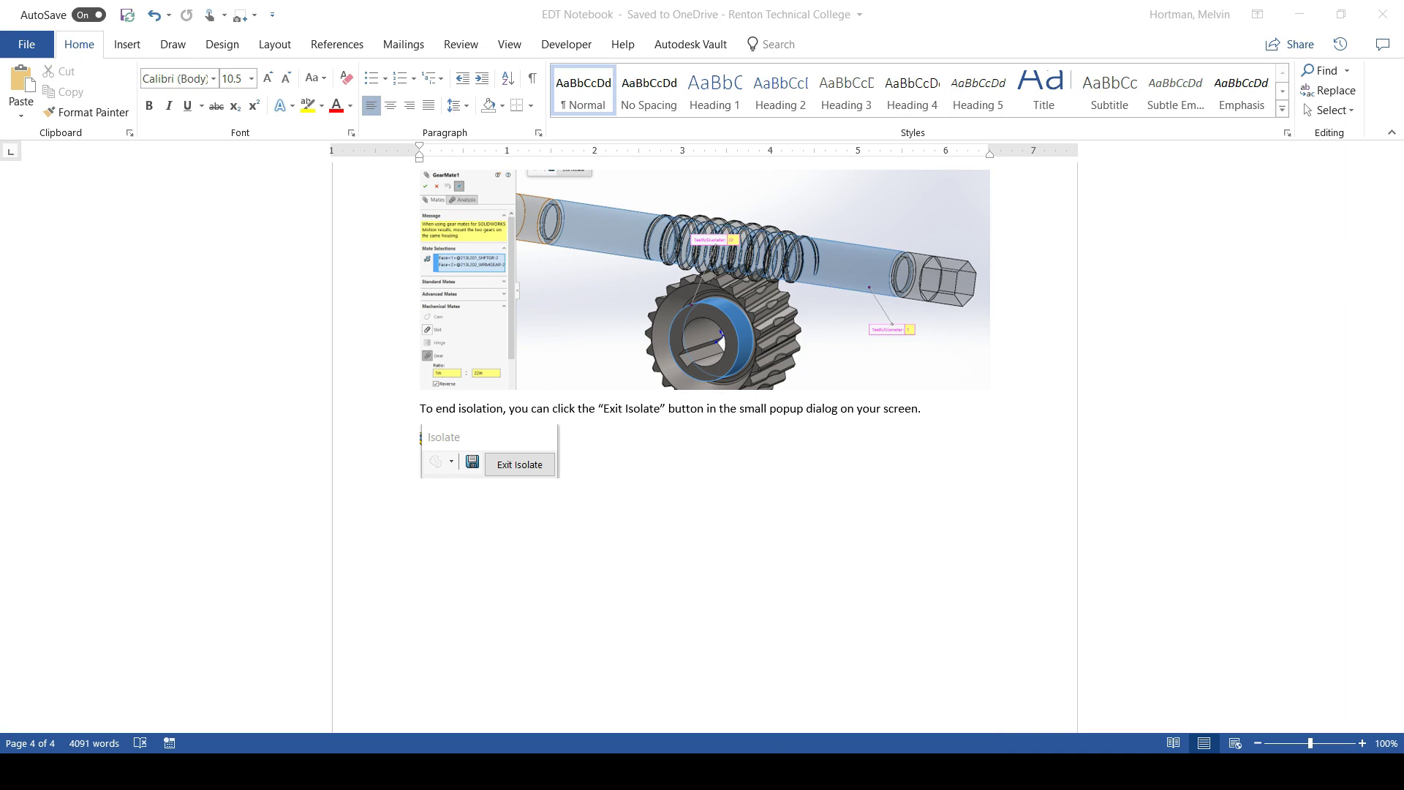
# - Return to SOLIDWORKS, exit isolation to bring back the full gearbox, and turn the worm shaft by its hex end to test the drive
pyautogui.hotkey('alt', 'Tab')
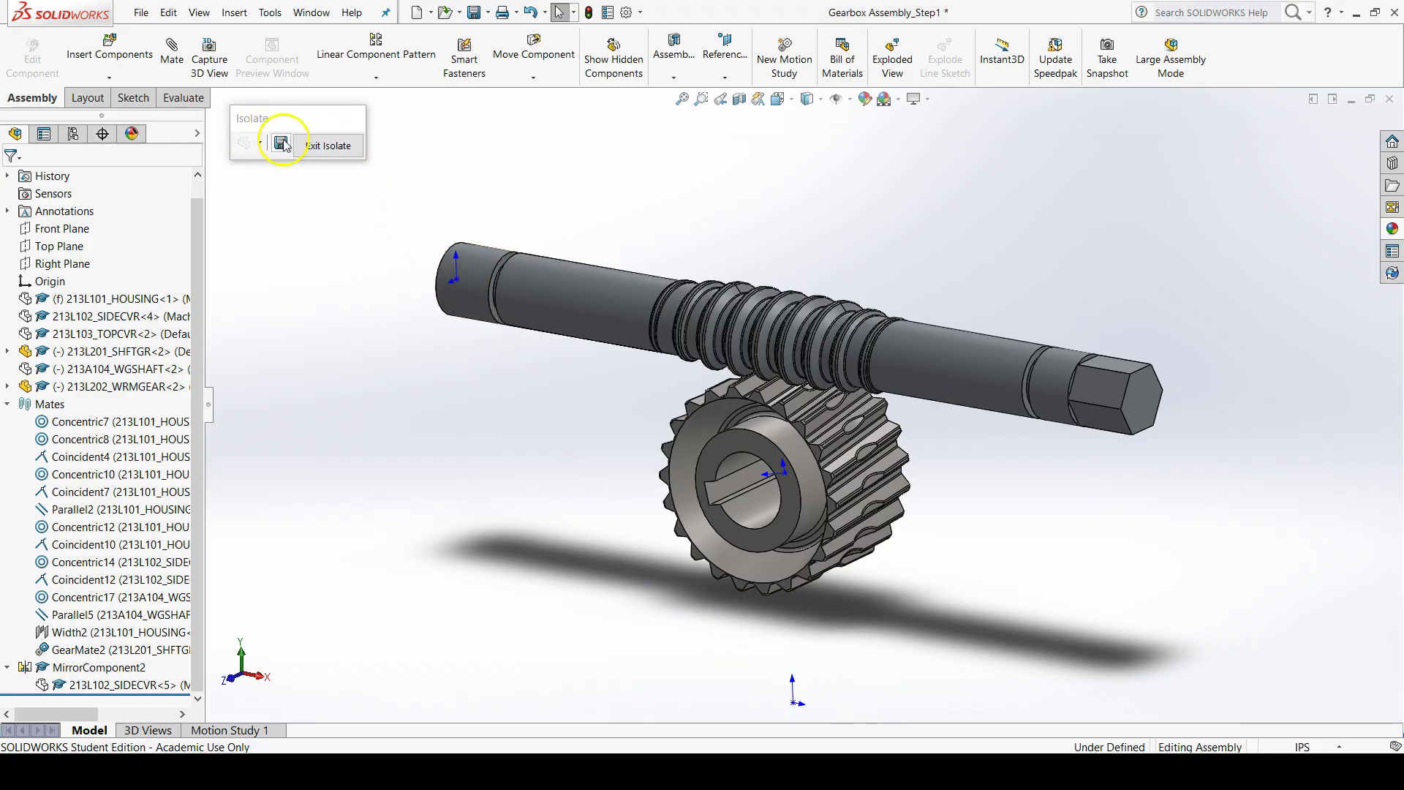
pyautogui.moveTo(292, 112); pyautogui.dragTo(367, 161)
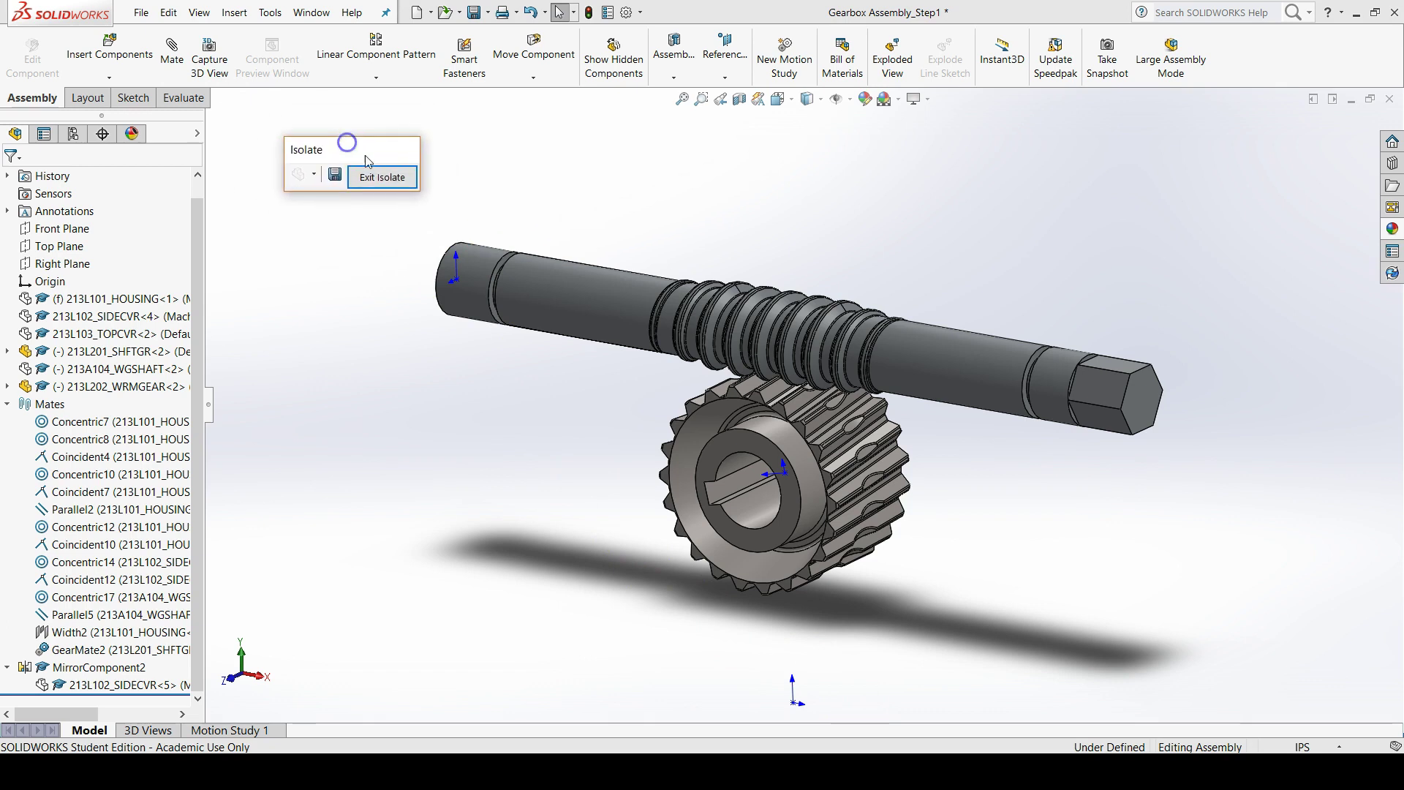
pyautogui.click(384, 183)
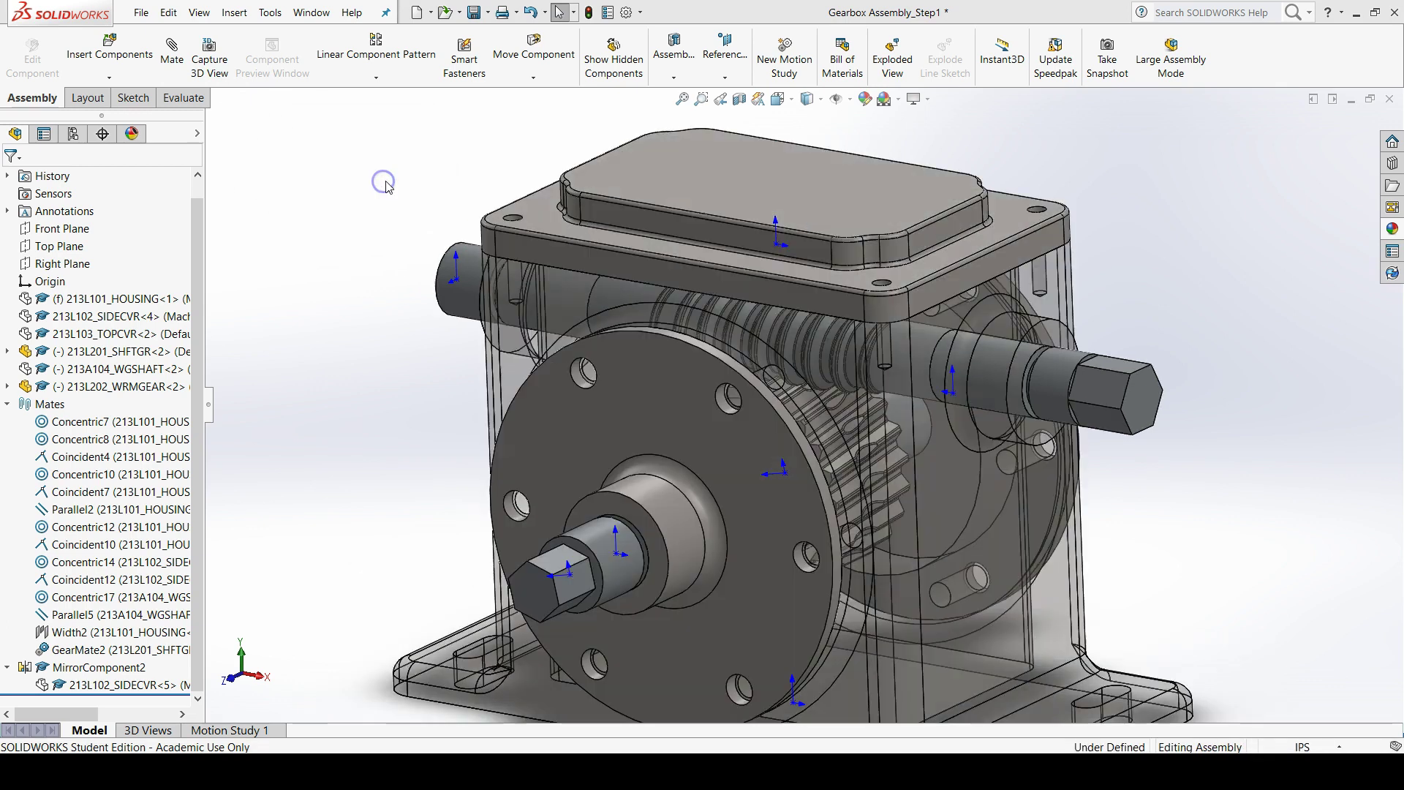
pyautogui.moveTo(1110, 398); pyautogui.dragTo(1162, 365)
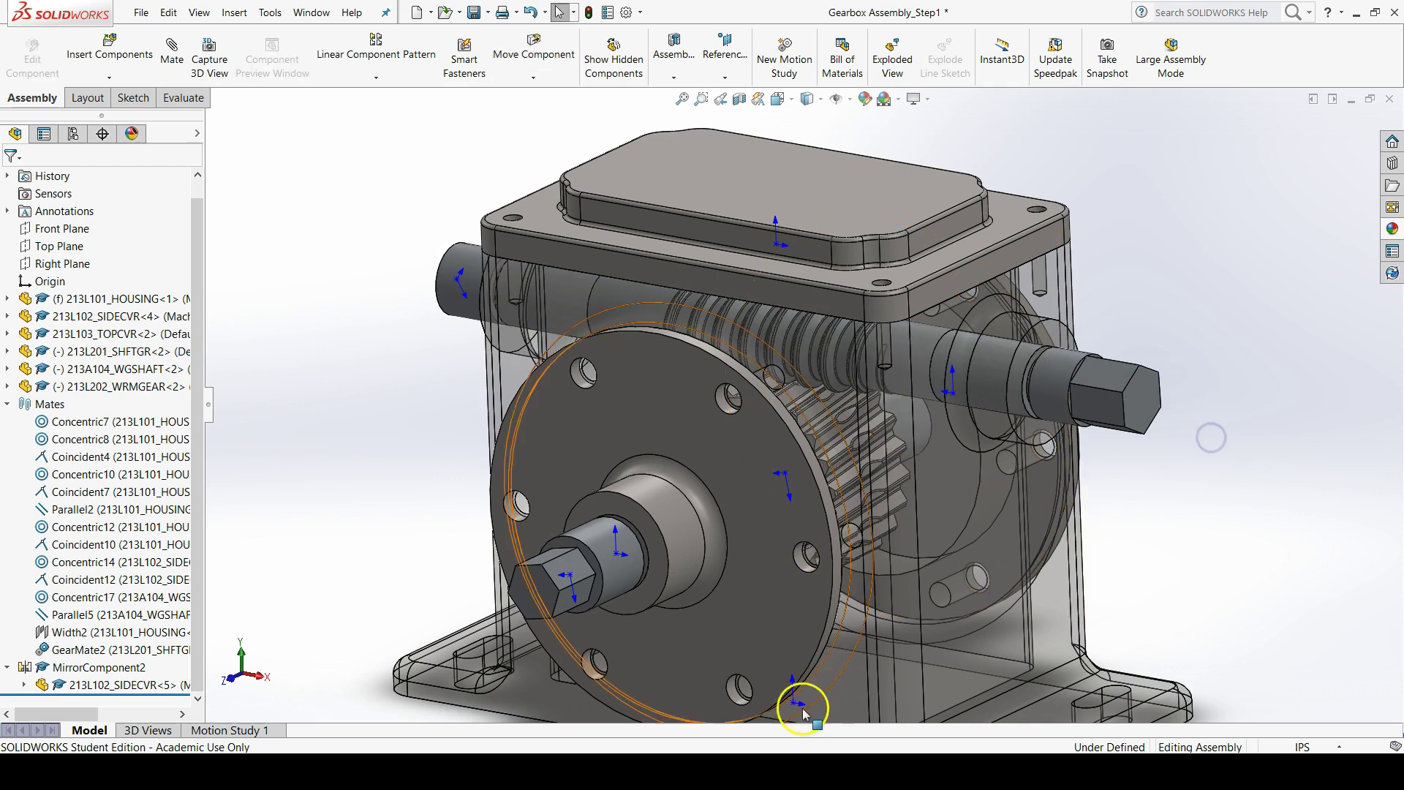